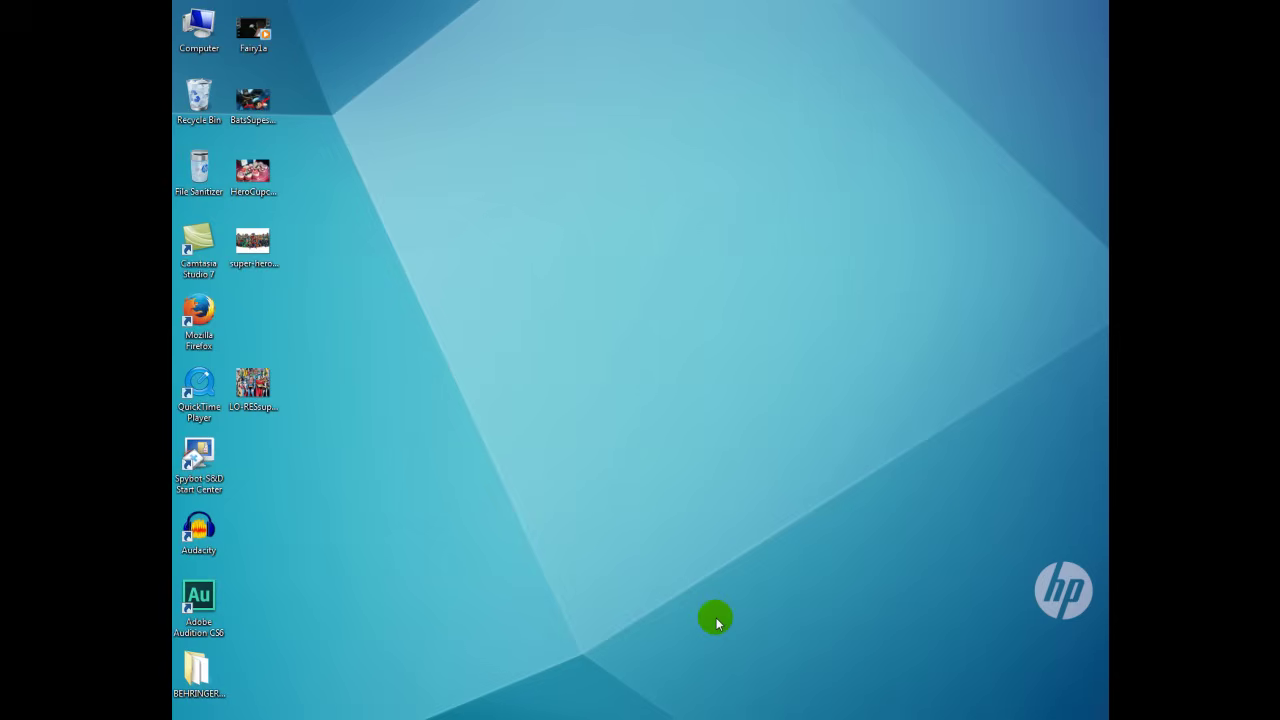
# - Launch Paint from Start > All Programs > Accessories to get a blank Untitled canvas
pyautogui.click(195, 710)
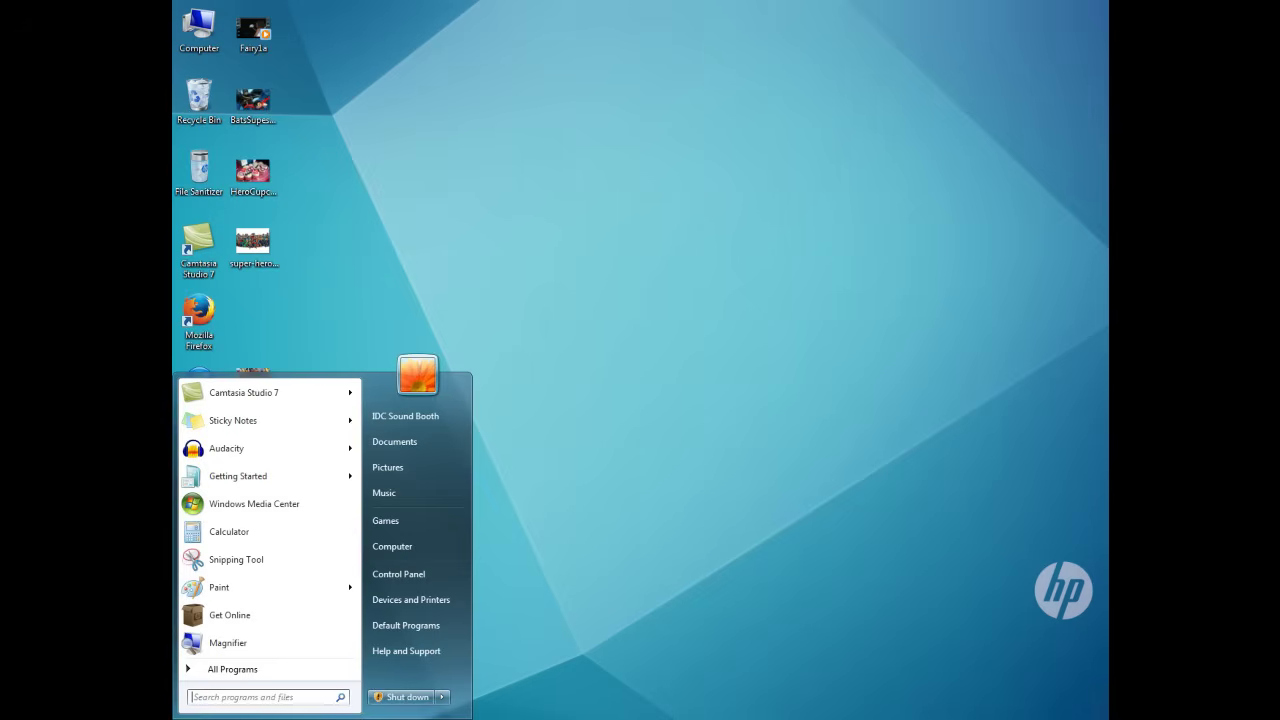
pyautogui.click(235, 669)
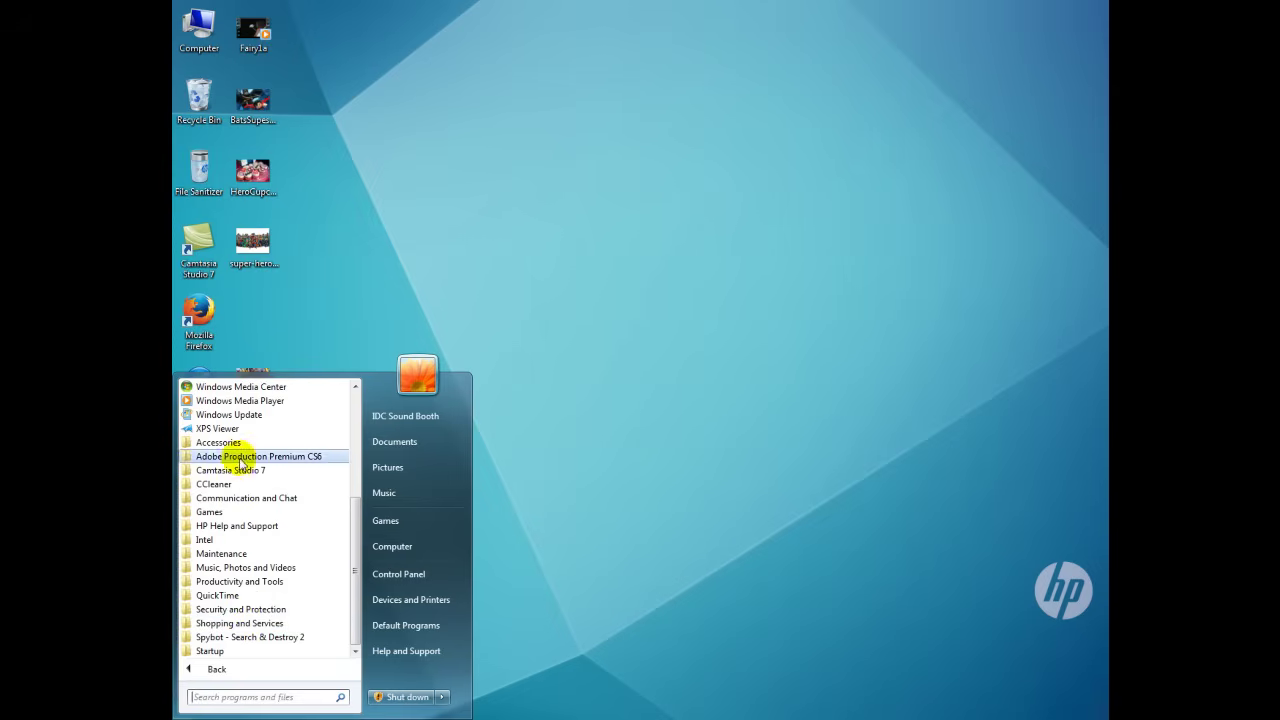
pyautogui.click(235, 443)
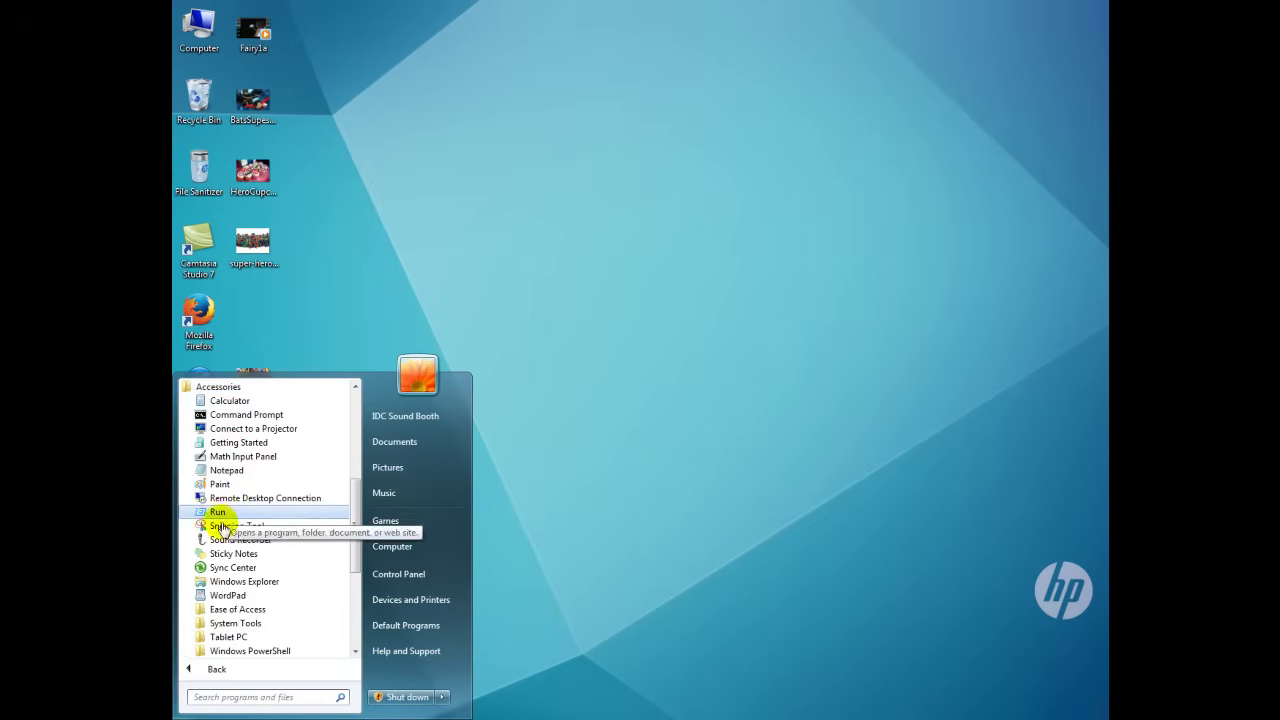
pyautogui.click(220, 482)
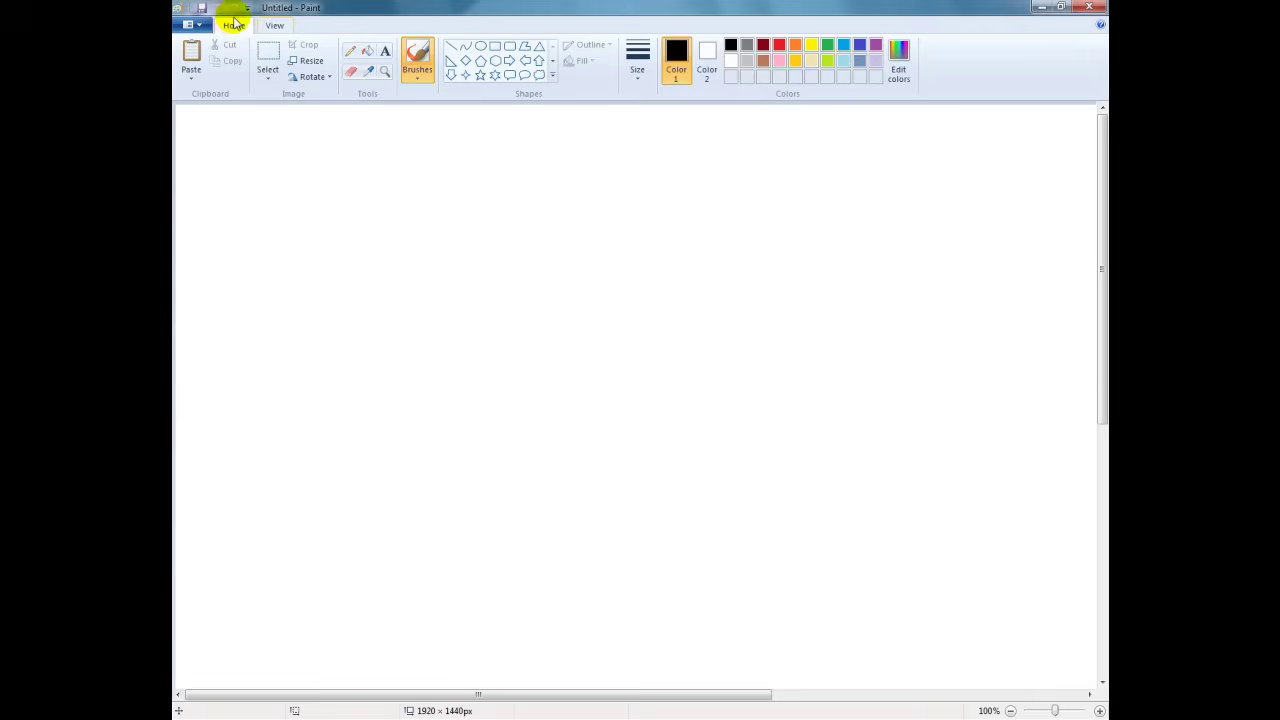
# - Open super-heroes-free-puter-desktop-pictures-images-461263 from the Desktop and zoom to 50% to see it whole
pyautogui.click(195, 27)
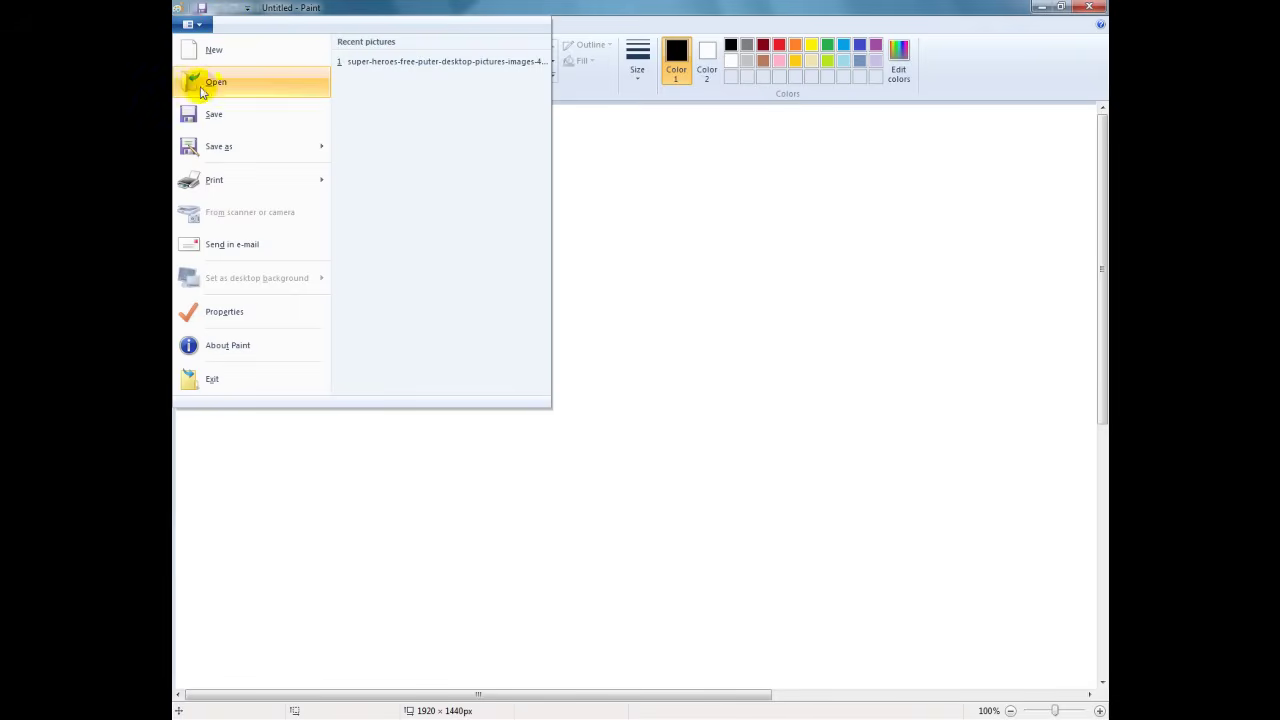
pyautogui.click(203, 84)
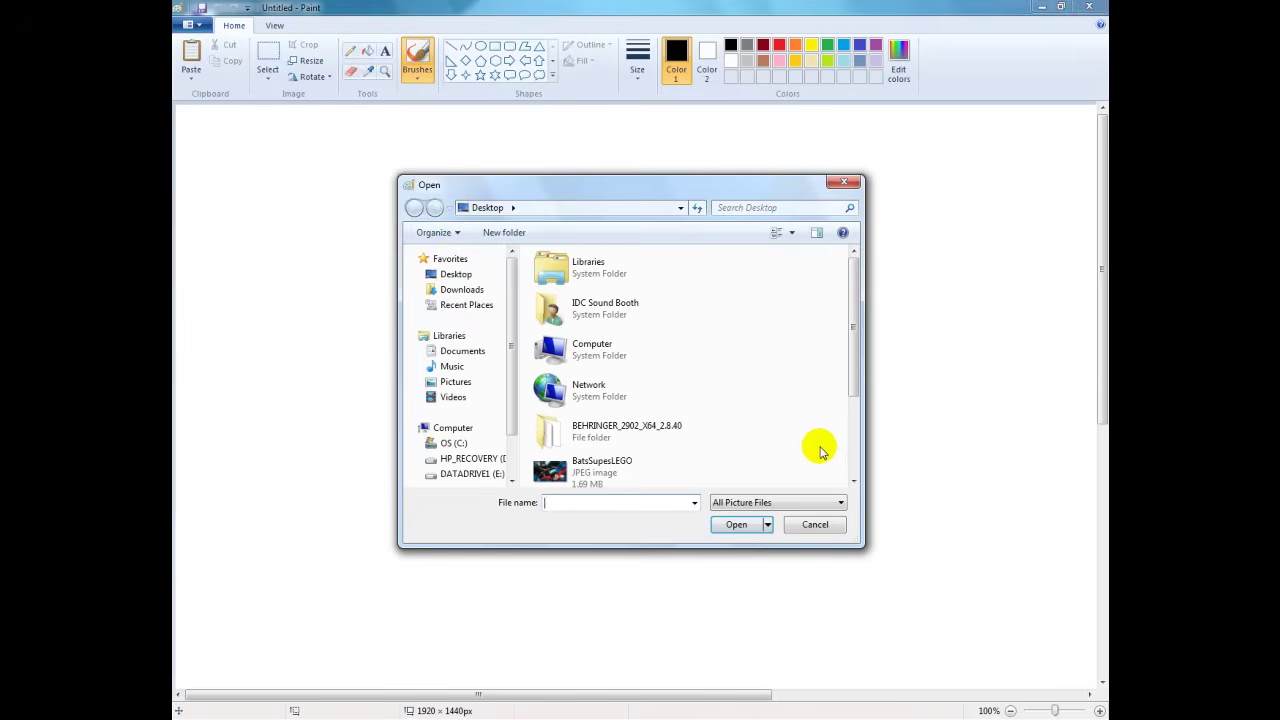
pyautogui.click(855, 462)
pyautogui.moveTo(855, 462); pyautogui.dragTo(856, 464)
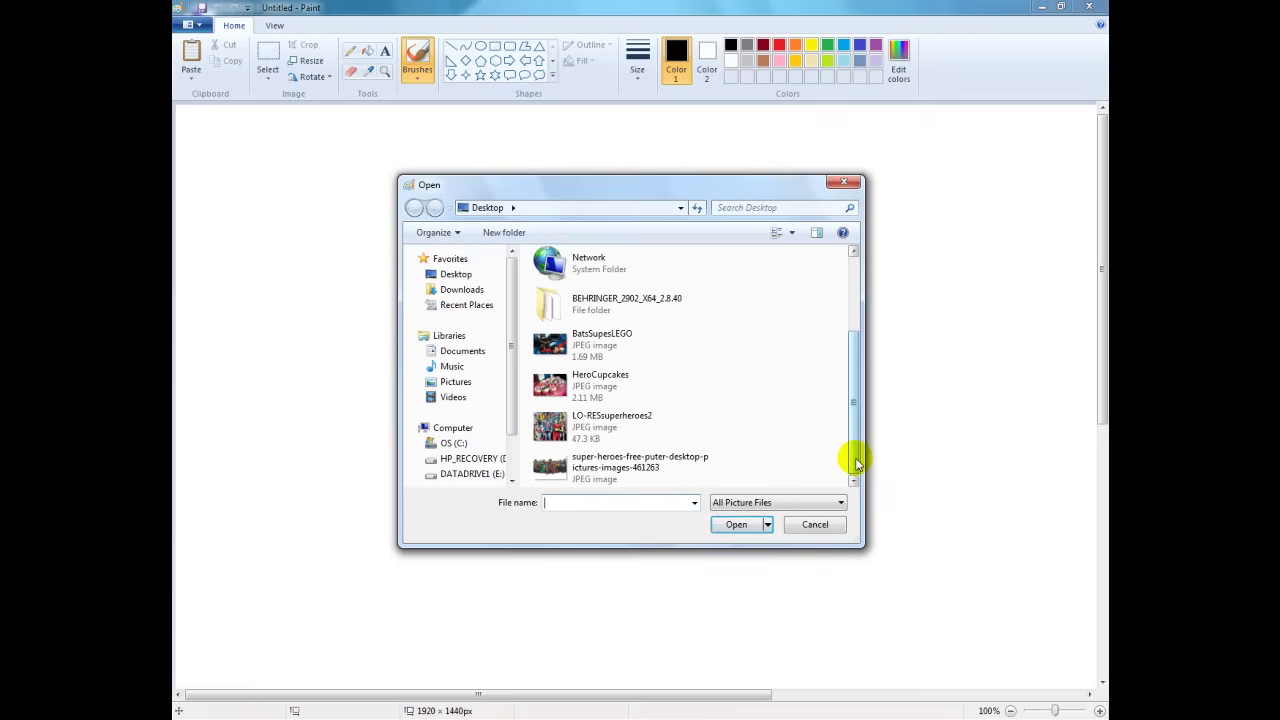
pyautogui.click(600, 463)
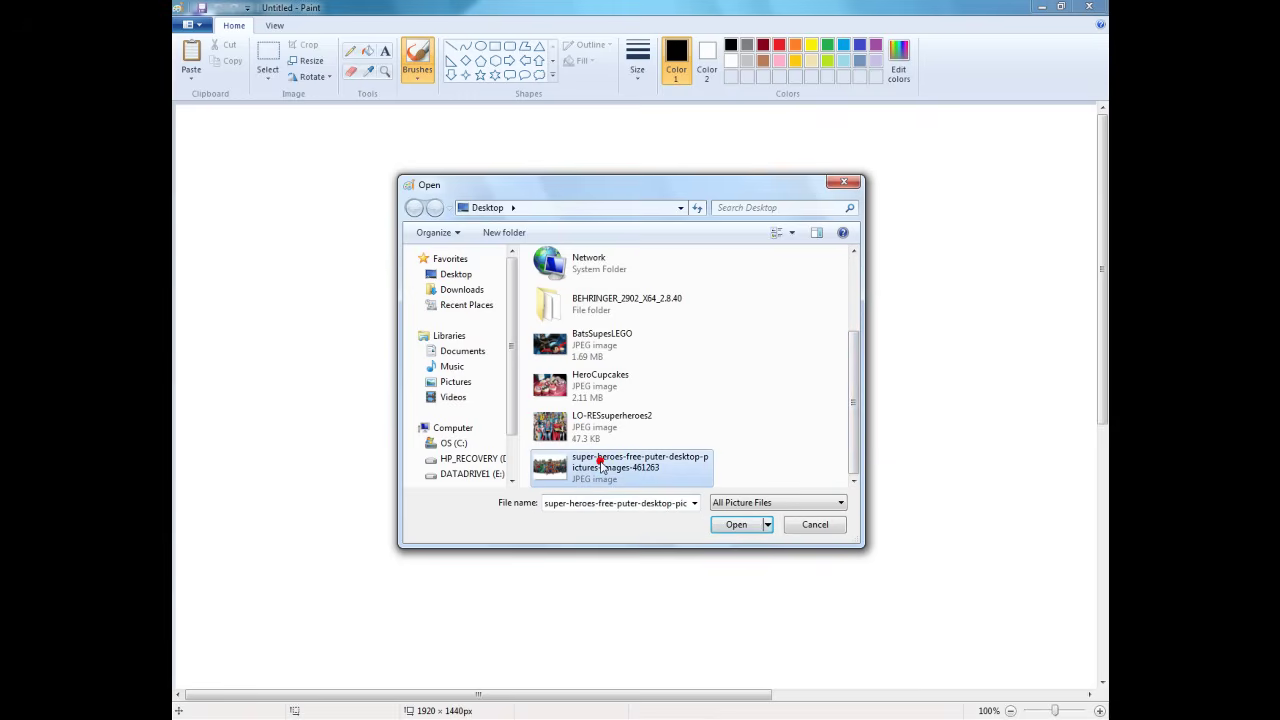
pyautogui.click(737, 526)
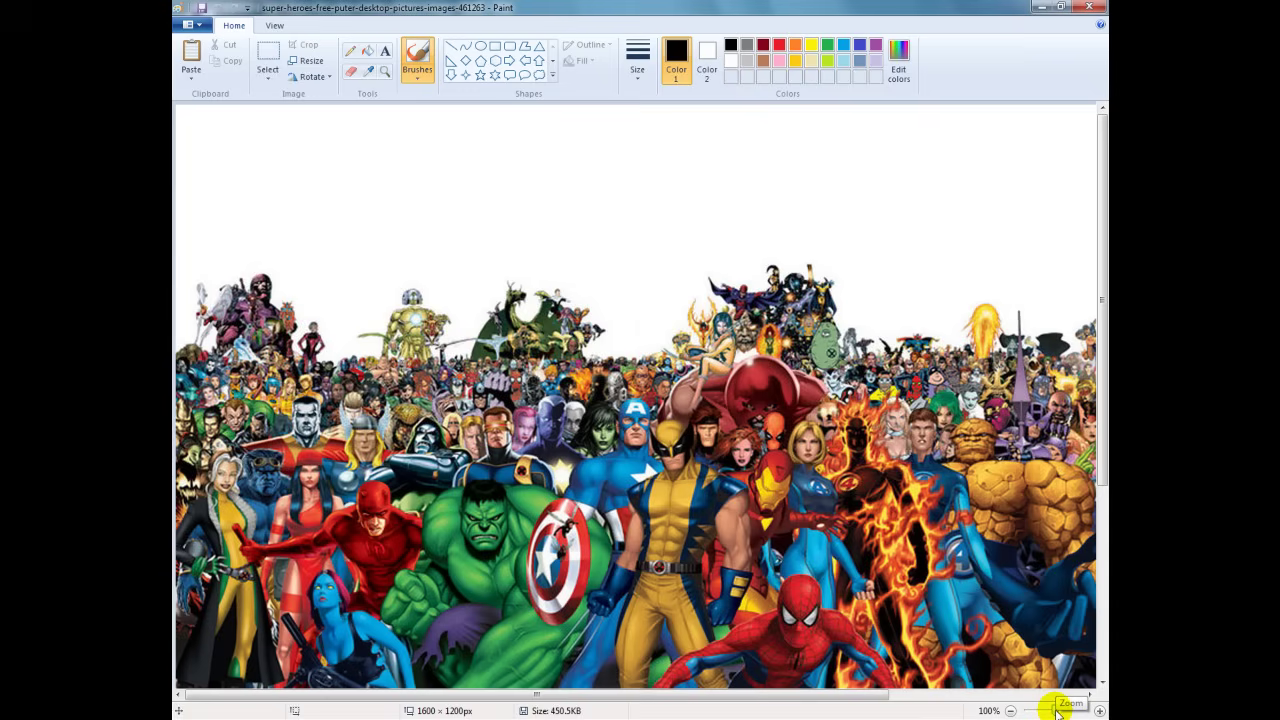
pyautogui.click(1055, 711)
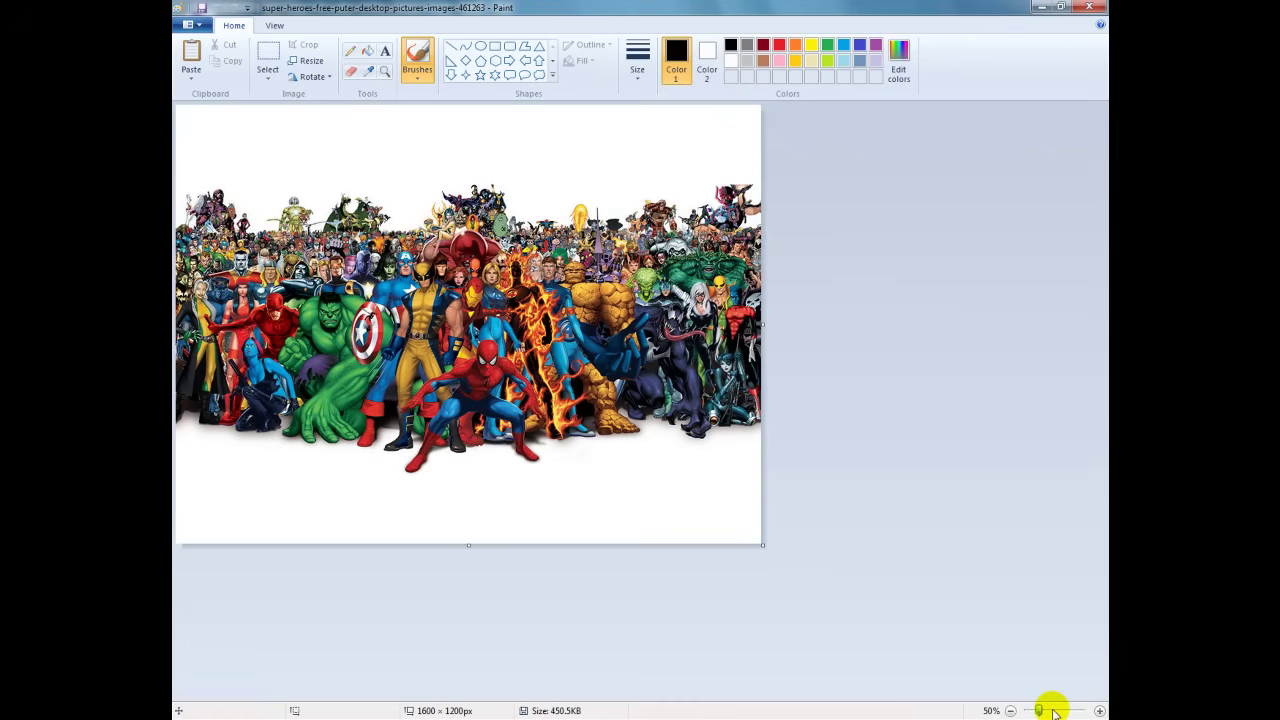
pyautogui.click(1055, 711)
pyautogui.click(1055, 711)
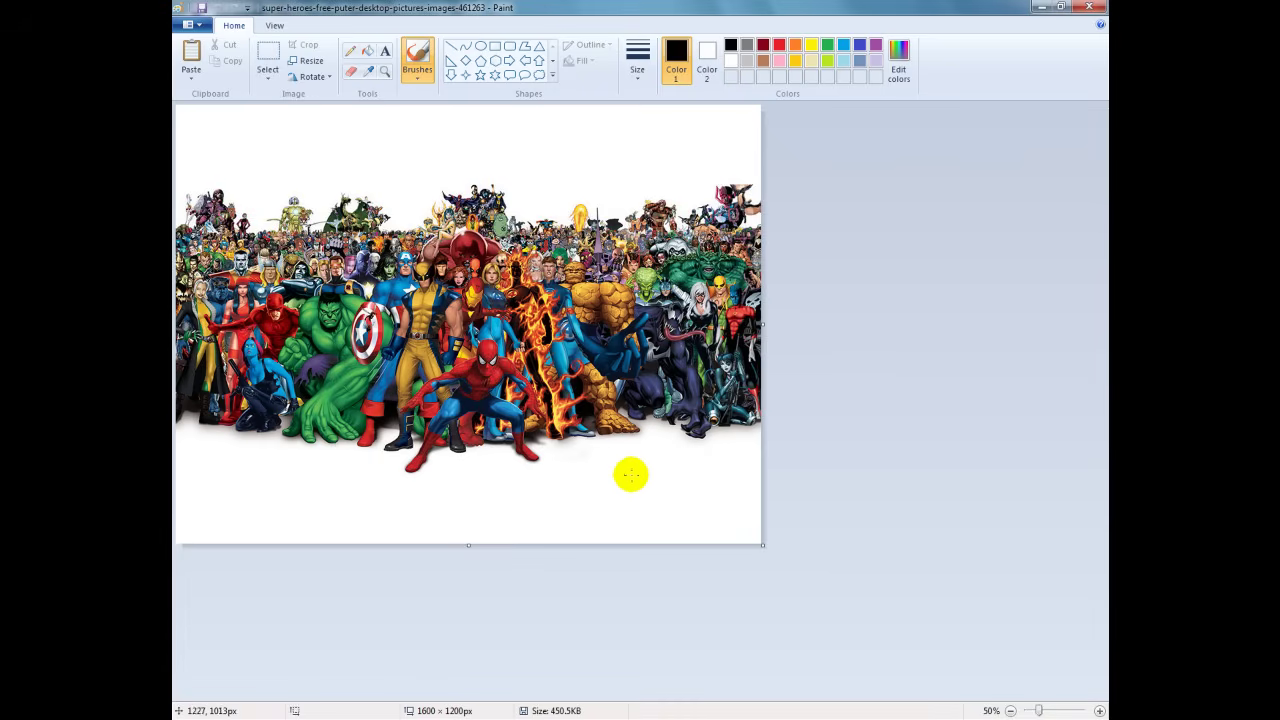
# - Resize the picture in pixels to 1920 wide with aspect ratio kept, giving 1920 × 1440
pyautogui.click(312, 64)
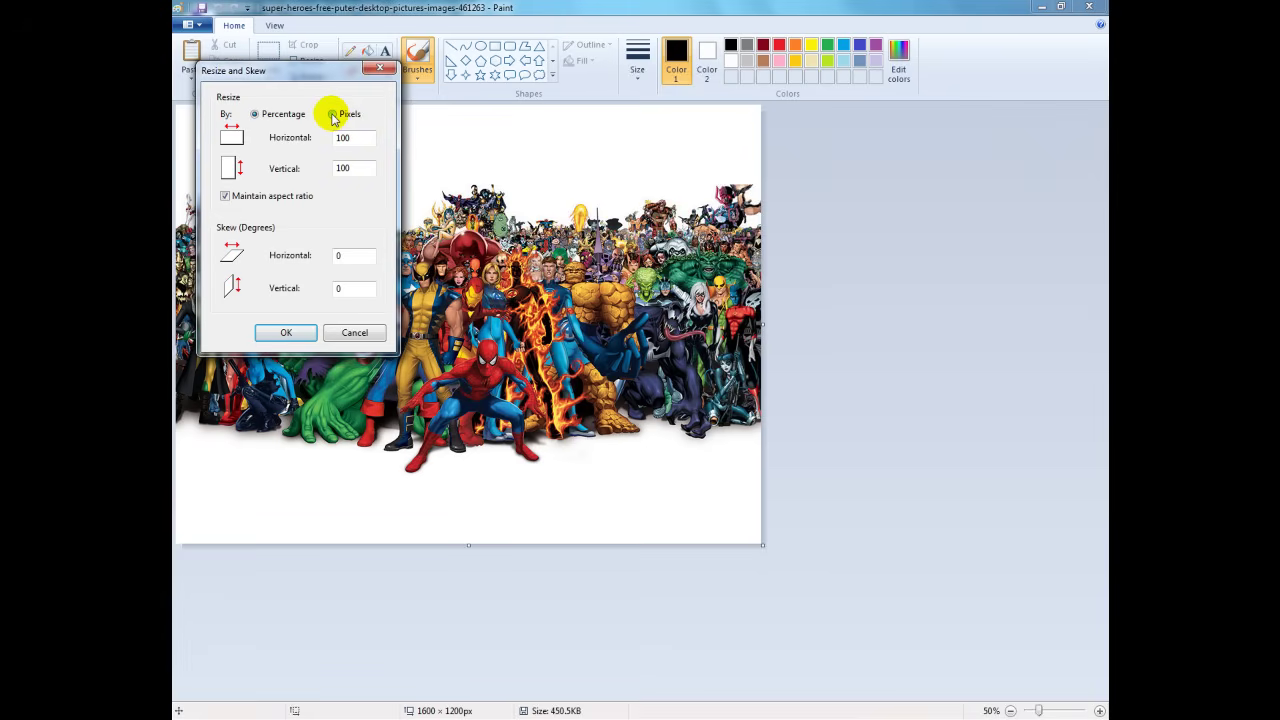
pyautogui.click(334, 117)
pyautogui.click(345, 137)
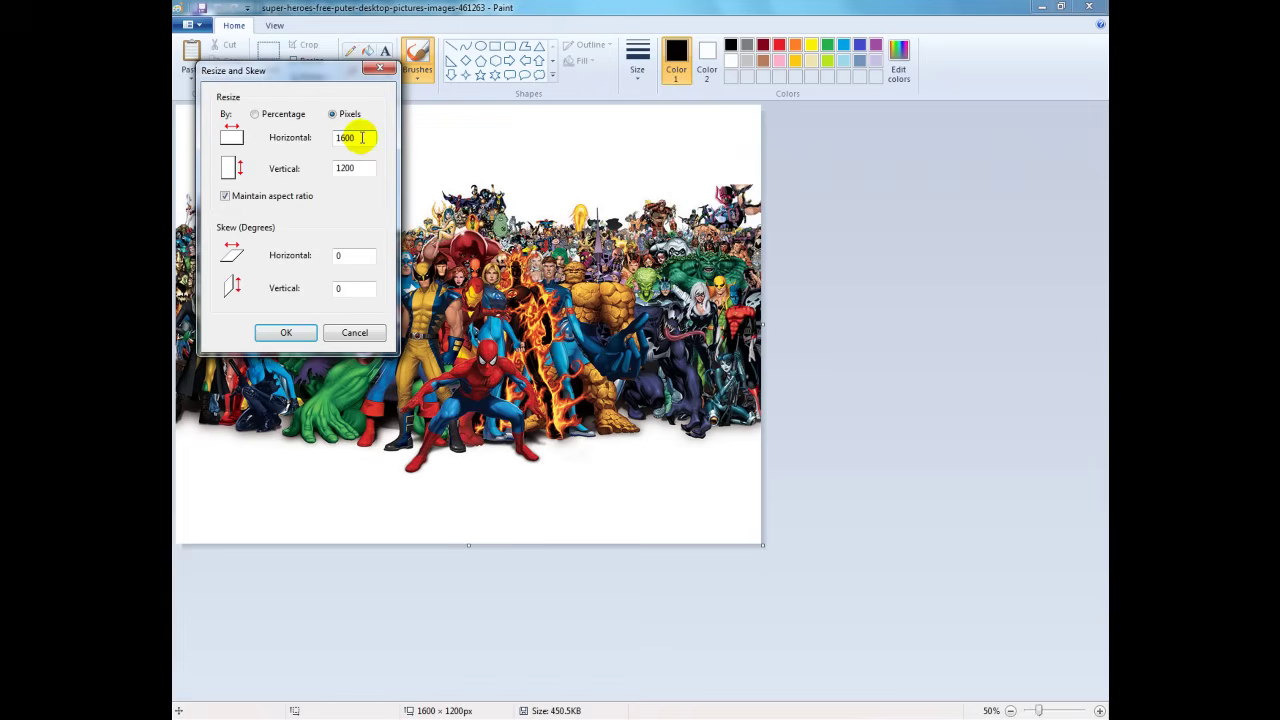
pyautogui.doubleClick(363, 138)
pyautogui.write('192')
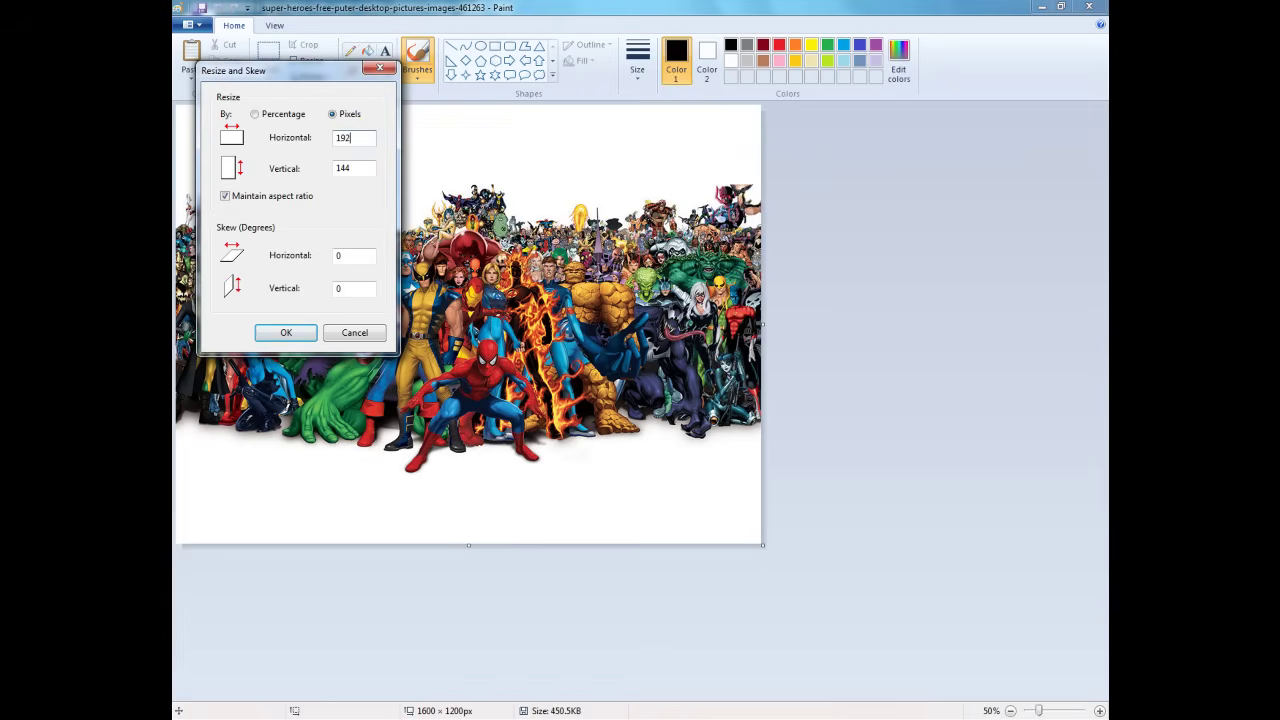
pyautogui.write('0')
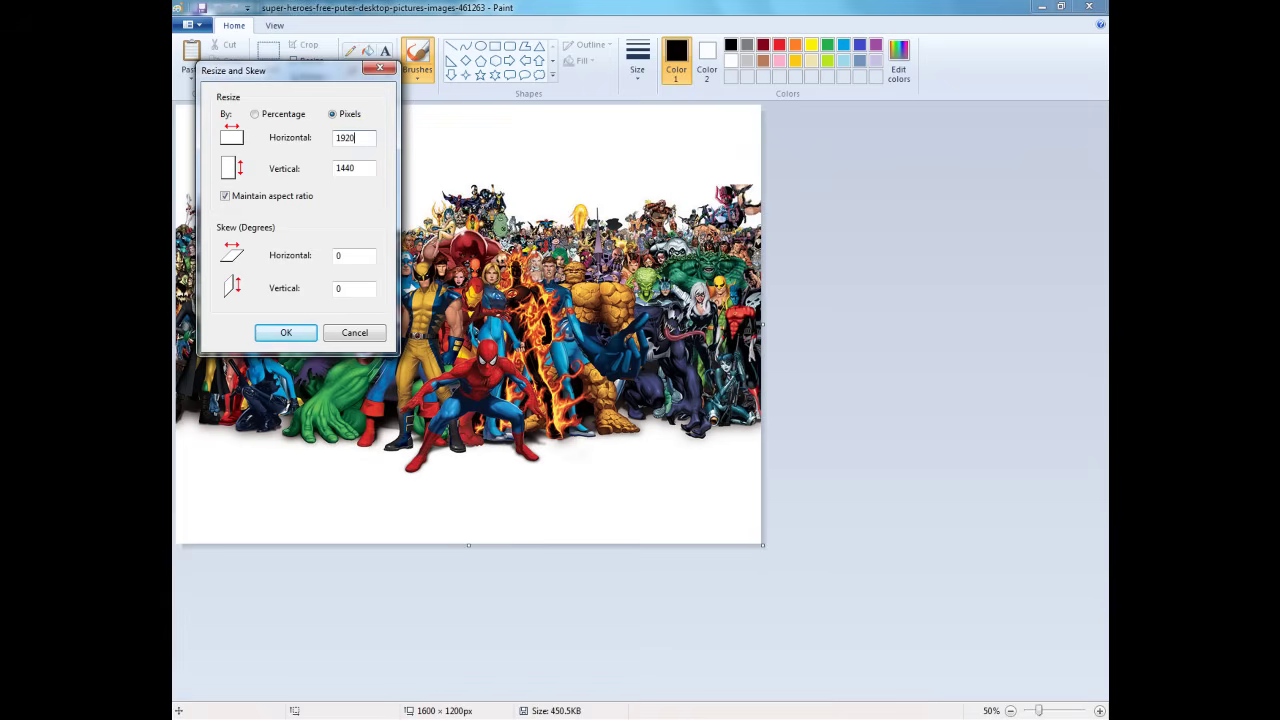
pyautogui.click(298, 338)
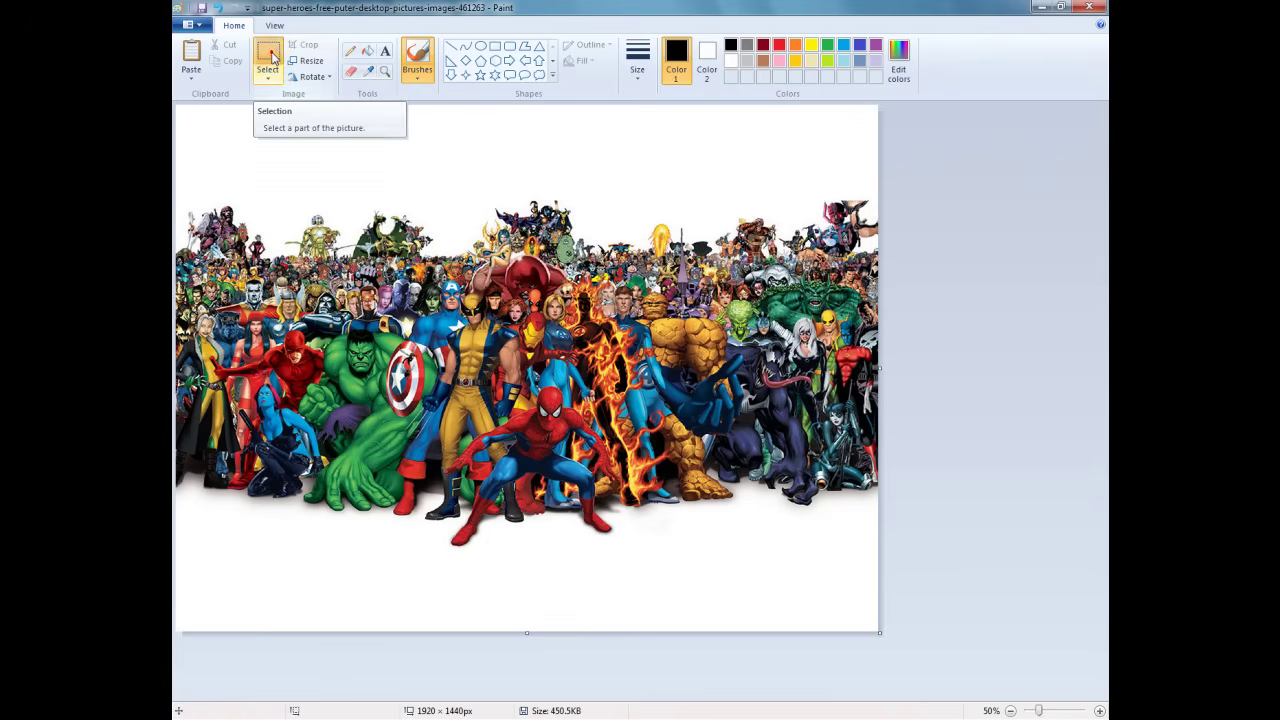
# - With the Select tool, draw a trial full-width rectangle over the picture, then drop it
pyautogui.click(272, 58)
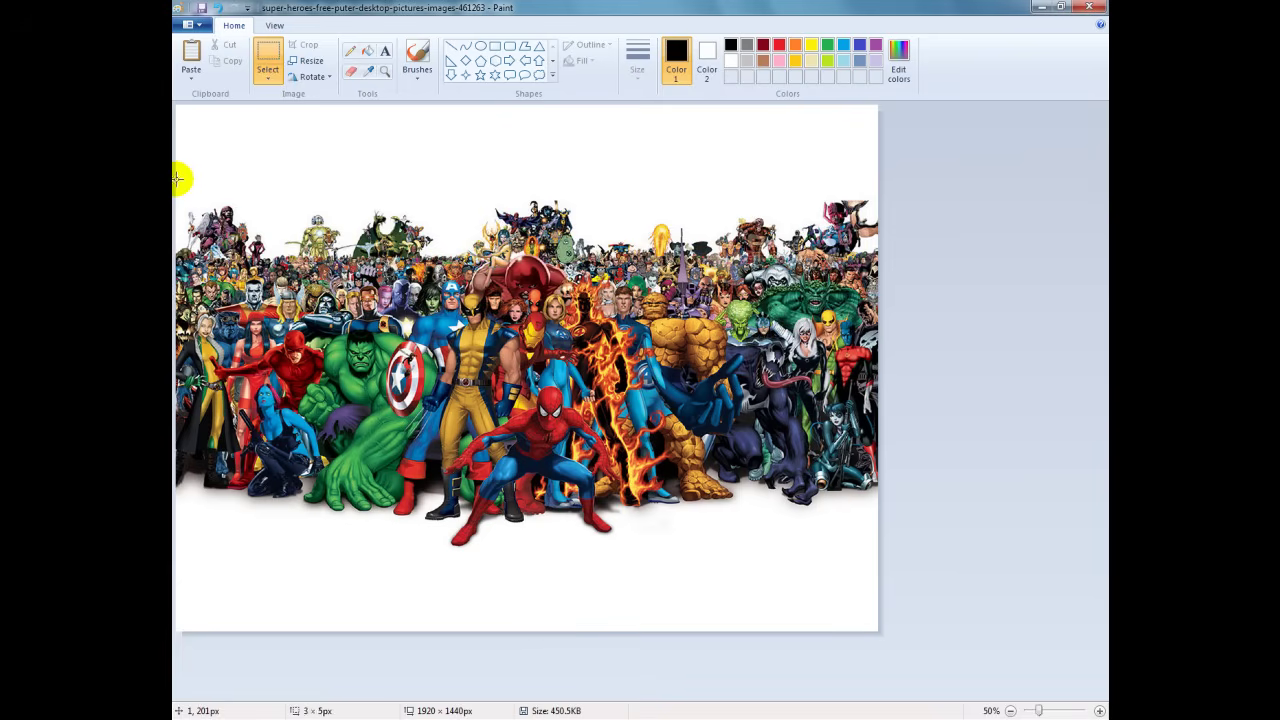
pyautogui.moveTo(177, 178); pyautogui.dragTo(883, 563)
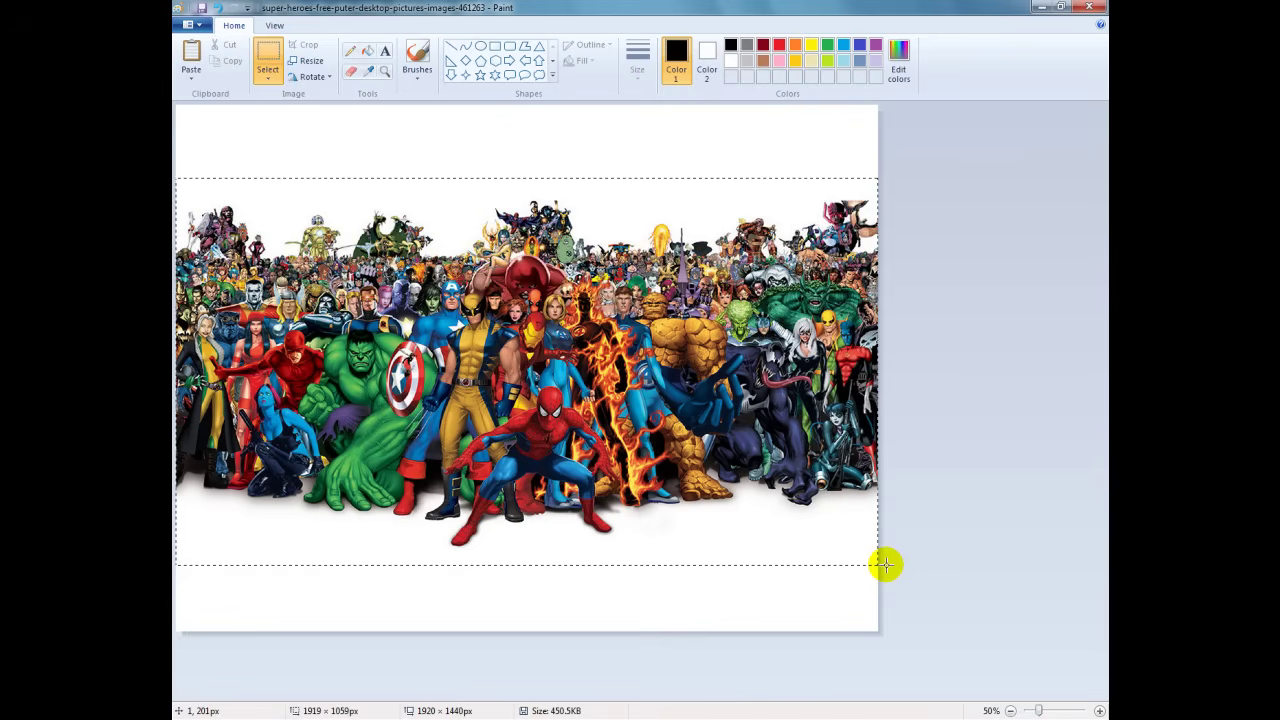
pyautogui.moveTo(885, 565); pyautogui.dragTo(889, 551)
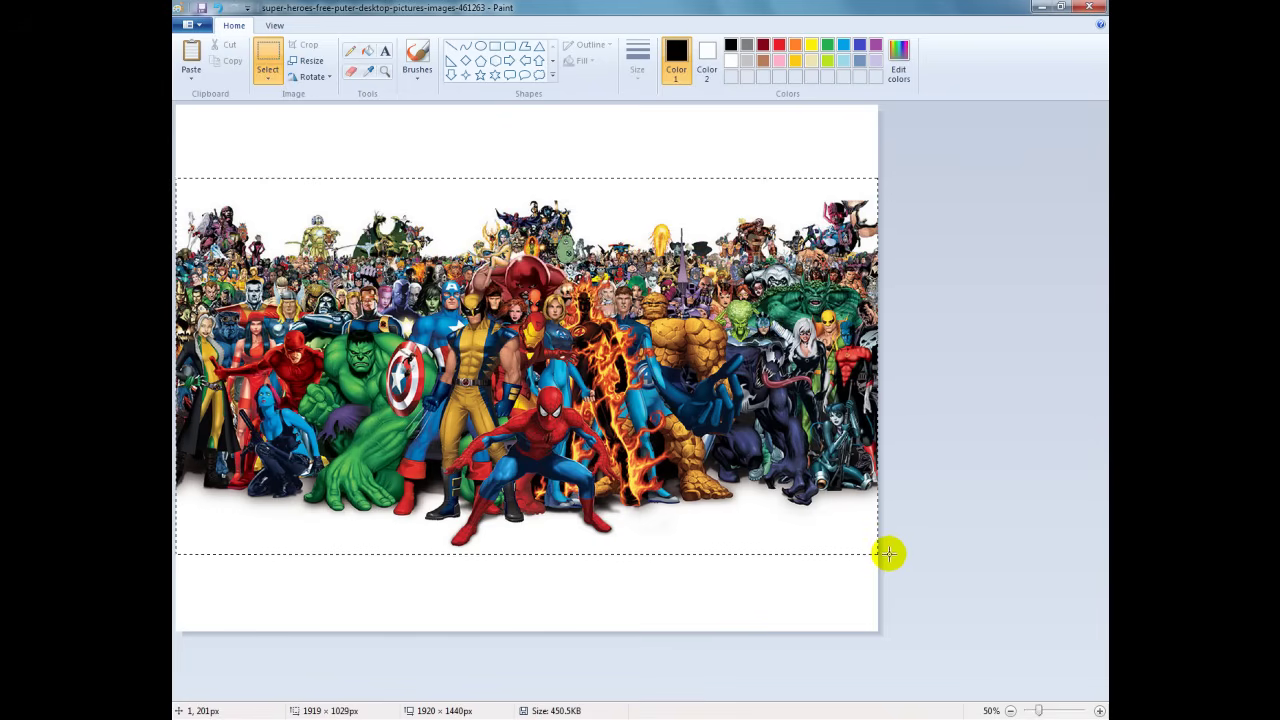
pyautogui.click(889, 554)
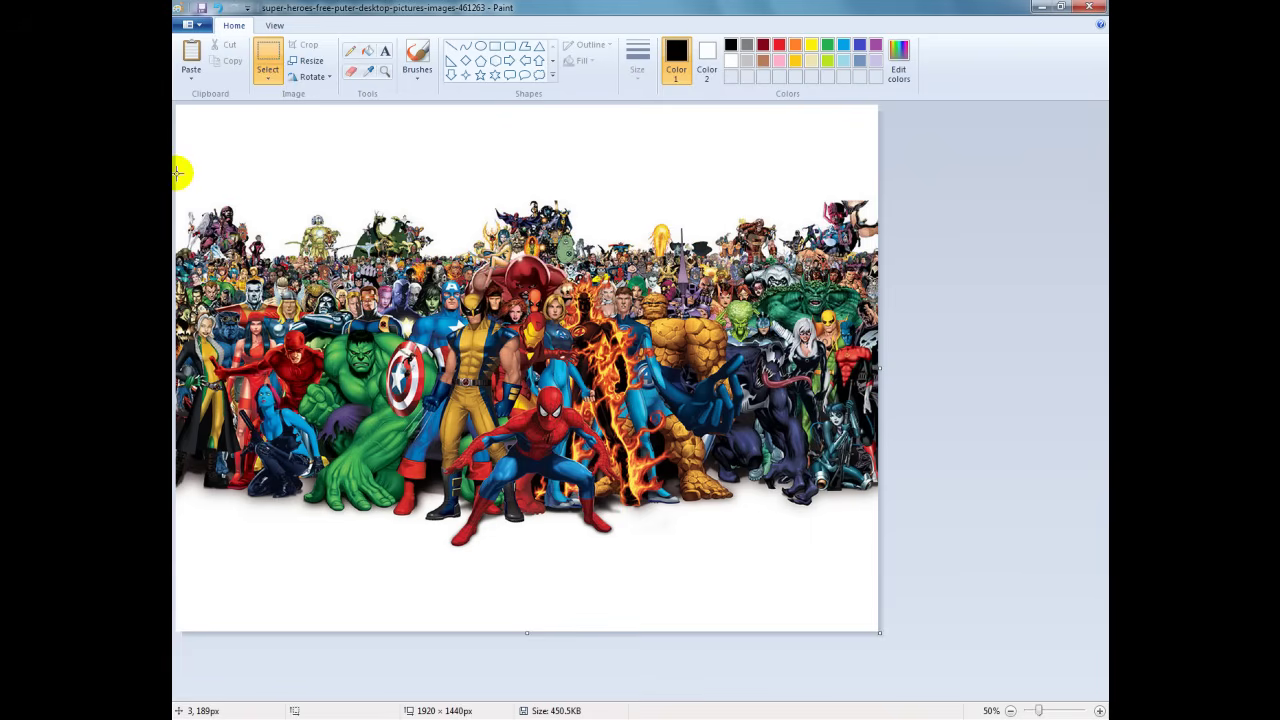
# - Select a 1917 × 1091 px band from the left edge around the heroes
pyautogui.moveTo(177, 173)
pyautogui.mouseDown()
pyautogui.moveTo(357, 480)
pyautogui.moveTo(471, 563)
pyautogui.moveTo(874, 577)
pyautogui.moveTo(885, 563)
pyautogui.moveTo(888, 574)
pyautogui.mouseUp()
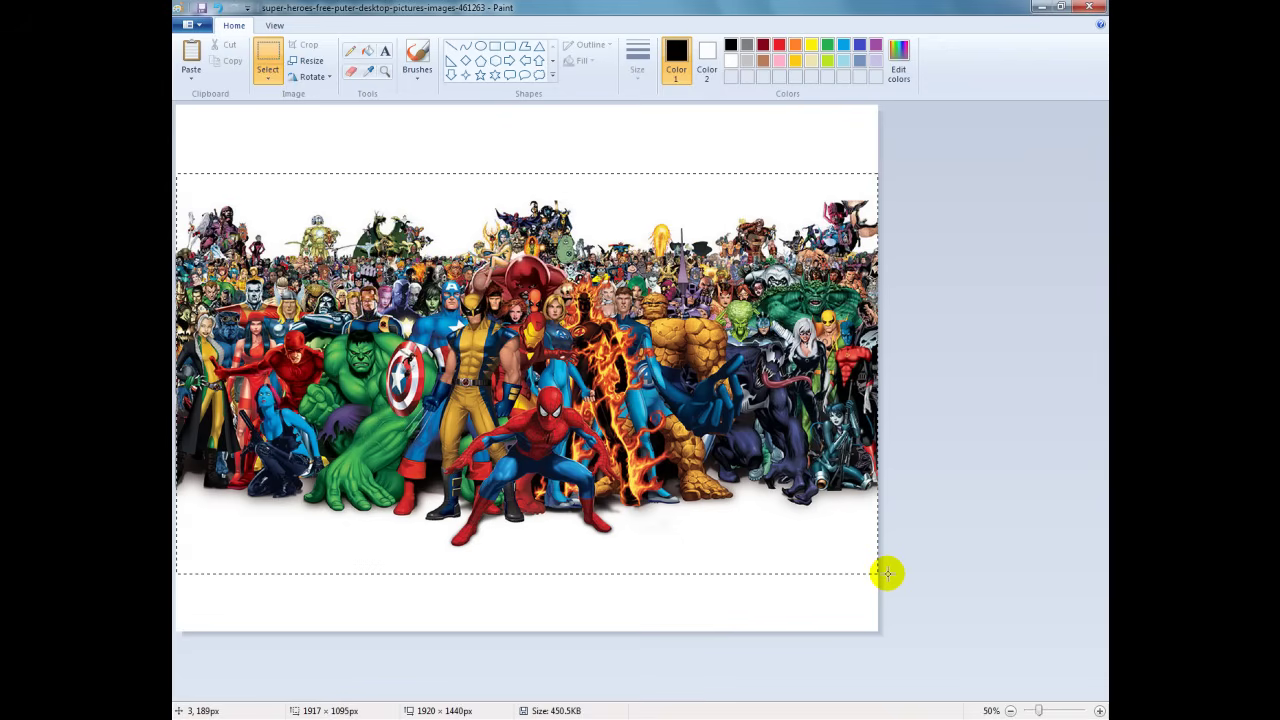
pyautogui.moveTo(887, 573); pyautogui.dragTo(887, 571)
pyautogui.moveTo(887, 572); pyautogui.dragTo(886, 570)
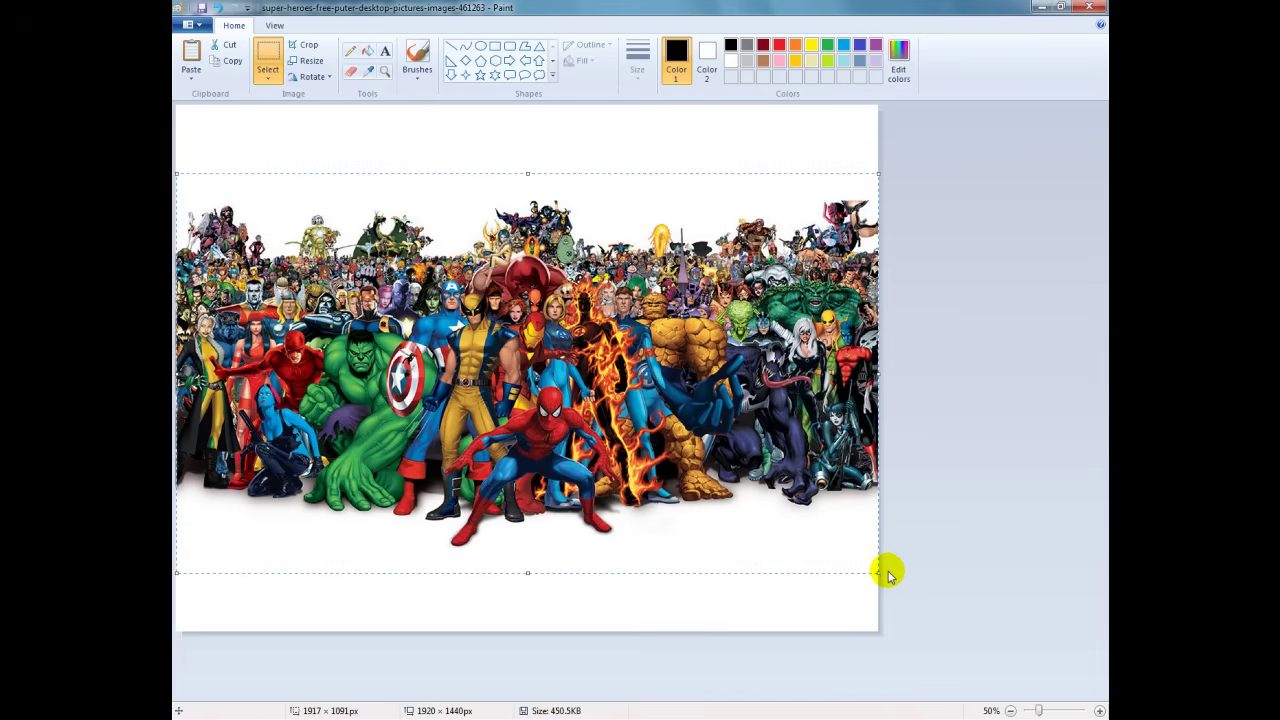
# - Redraw the selection around the heroes from the left edge at 1919 × 1033 px
pyautogui.click(268, 55)
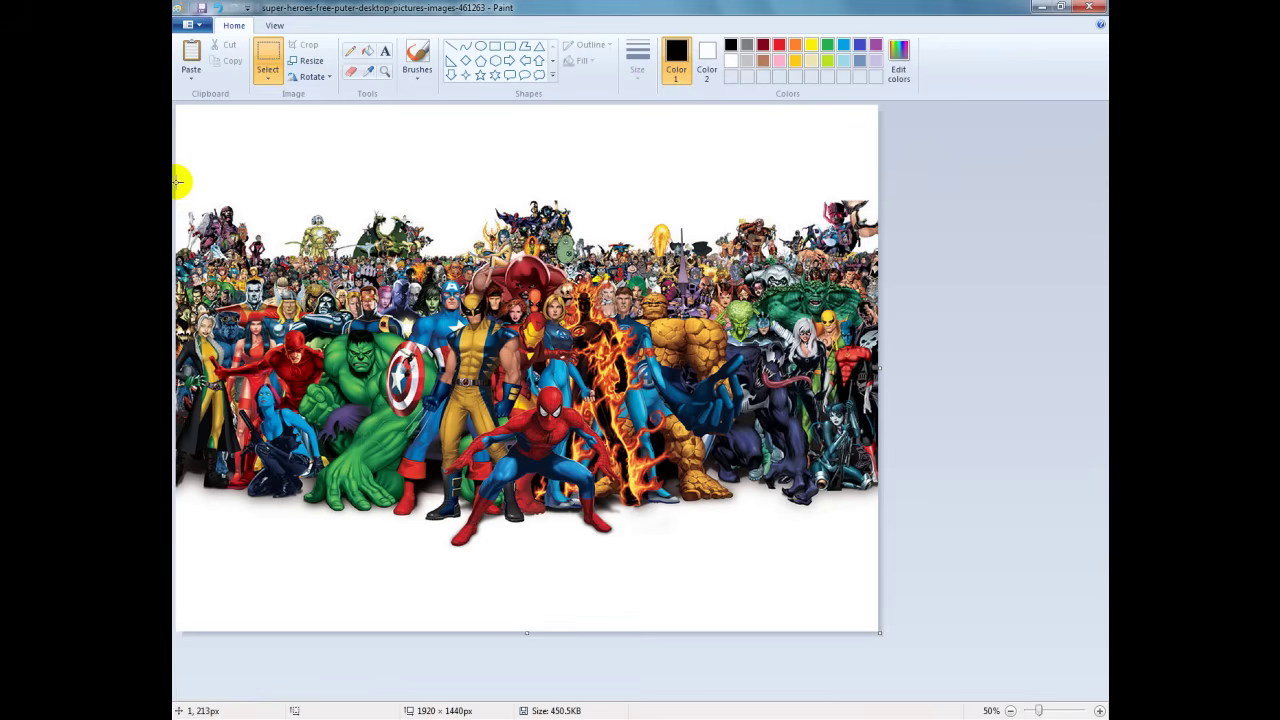
pyautogui.moveTo(177, 181); pyautogui.dragTo(893, 558)
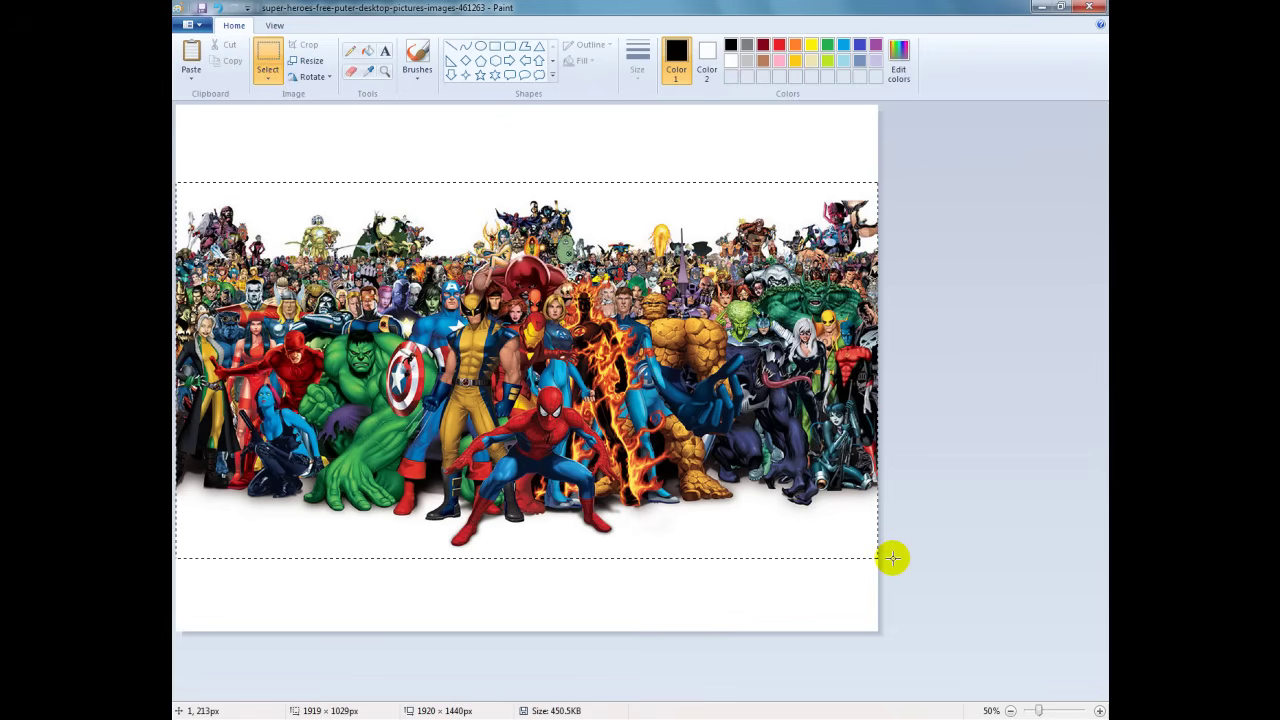
pyautogui.moveTo(893, 558); pyautogui.dragTo(893, 560)
pyautogui.moveTo(893, 560); pyautogui.dragTo(894, 560)
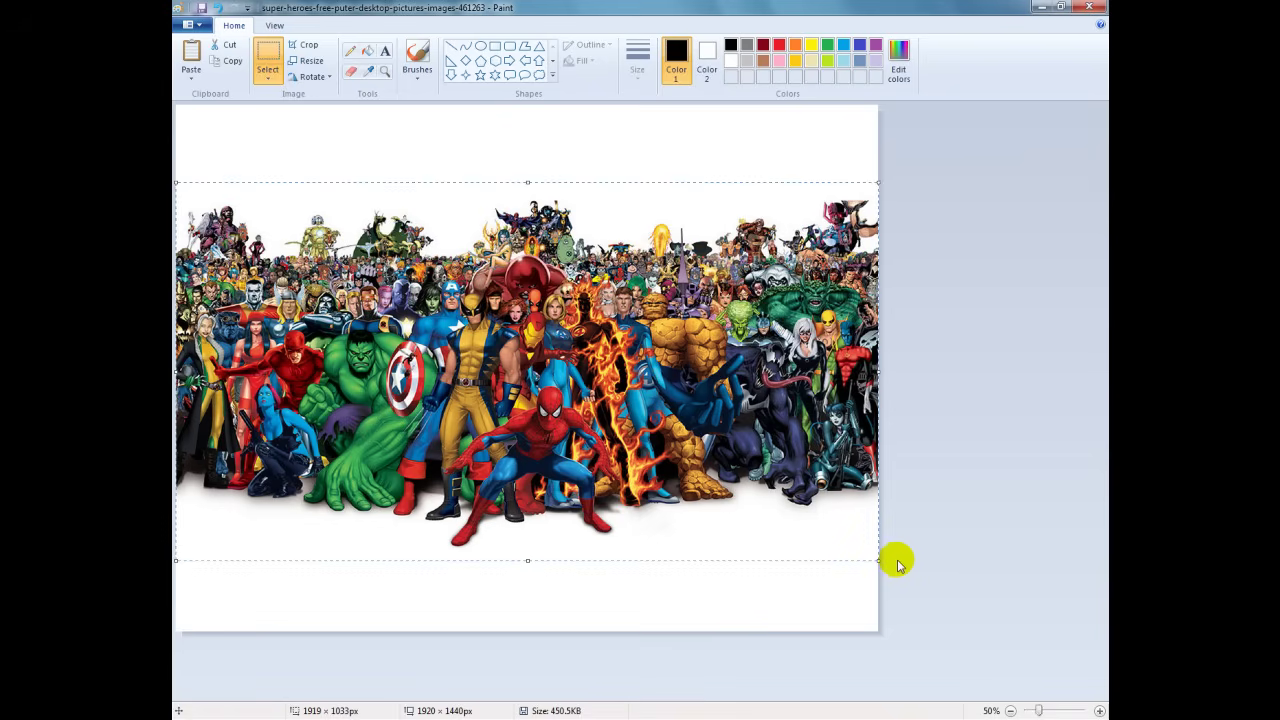
# - Crop the picture to the 1919 × 1033 selection
pyautogui.click(309, 45)
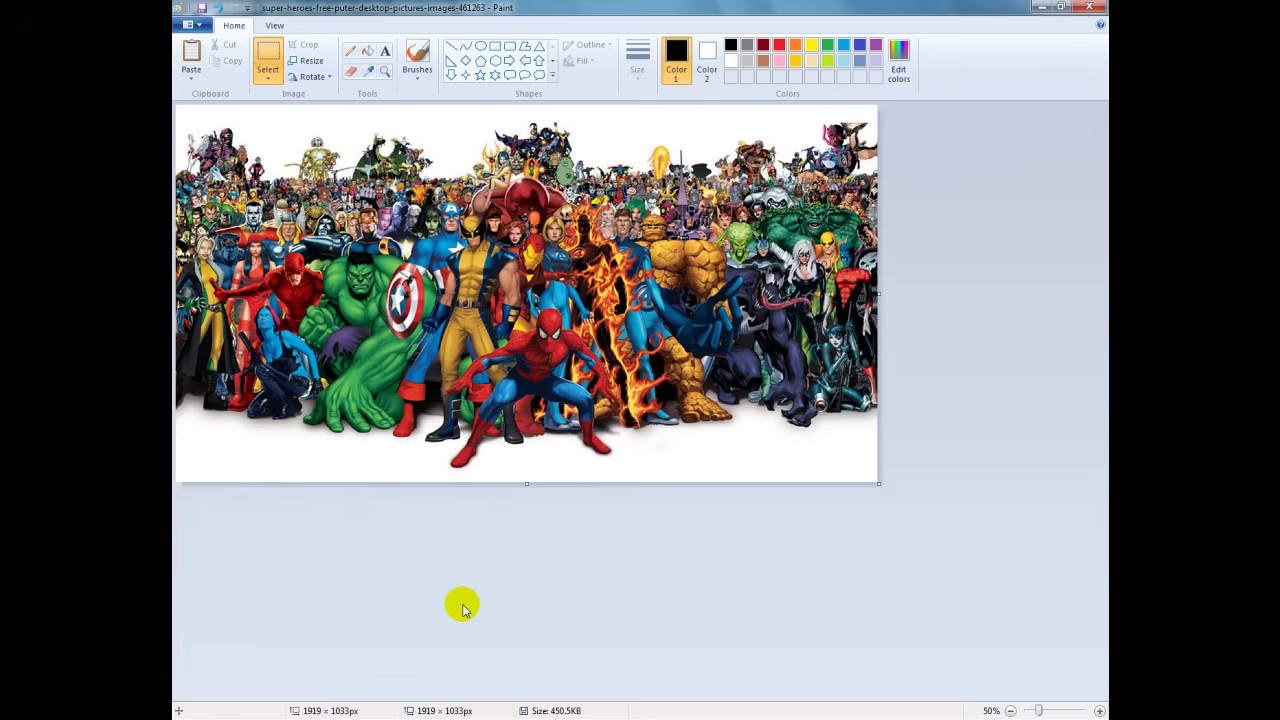
# - Stretch the picture to 1920 × 1080 pixels with Maintain aspect ratio unchecked
pyautogui.click(312, 62)
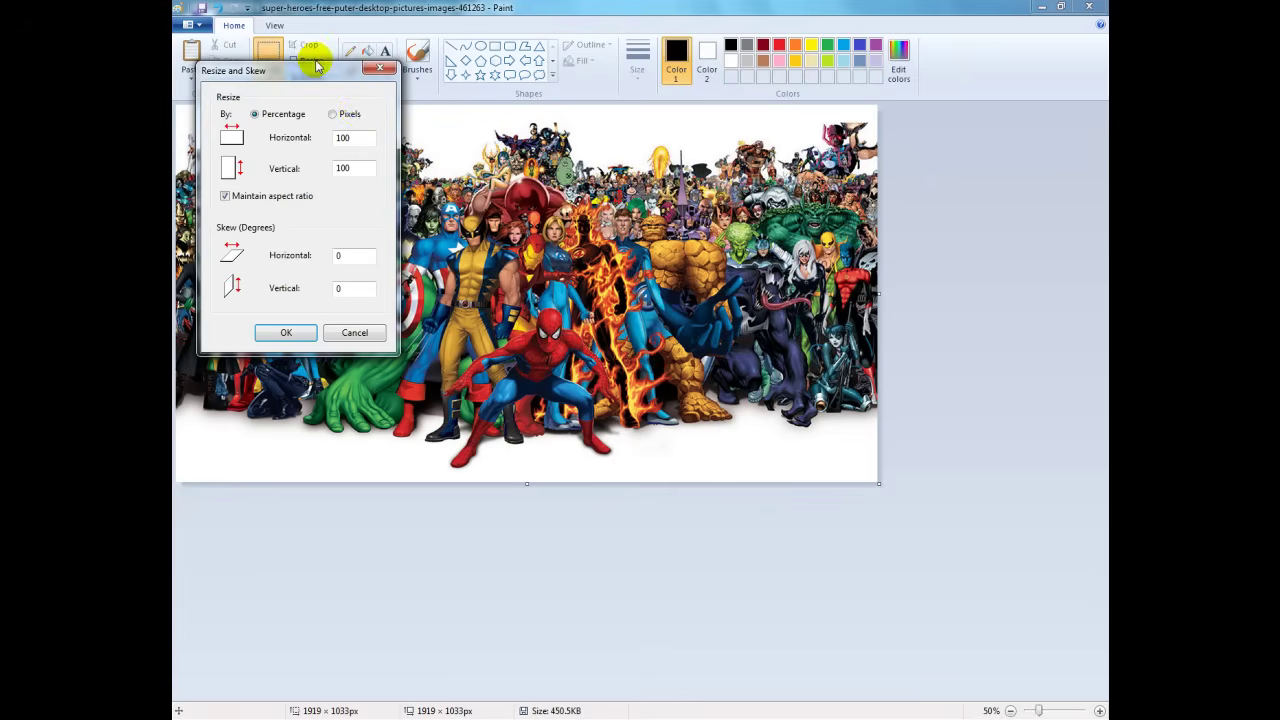
pyautogui.click(333, 114)
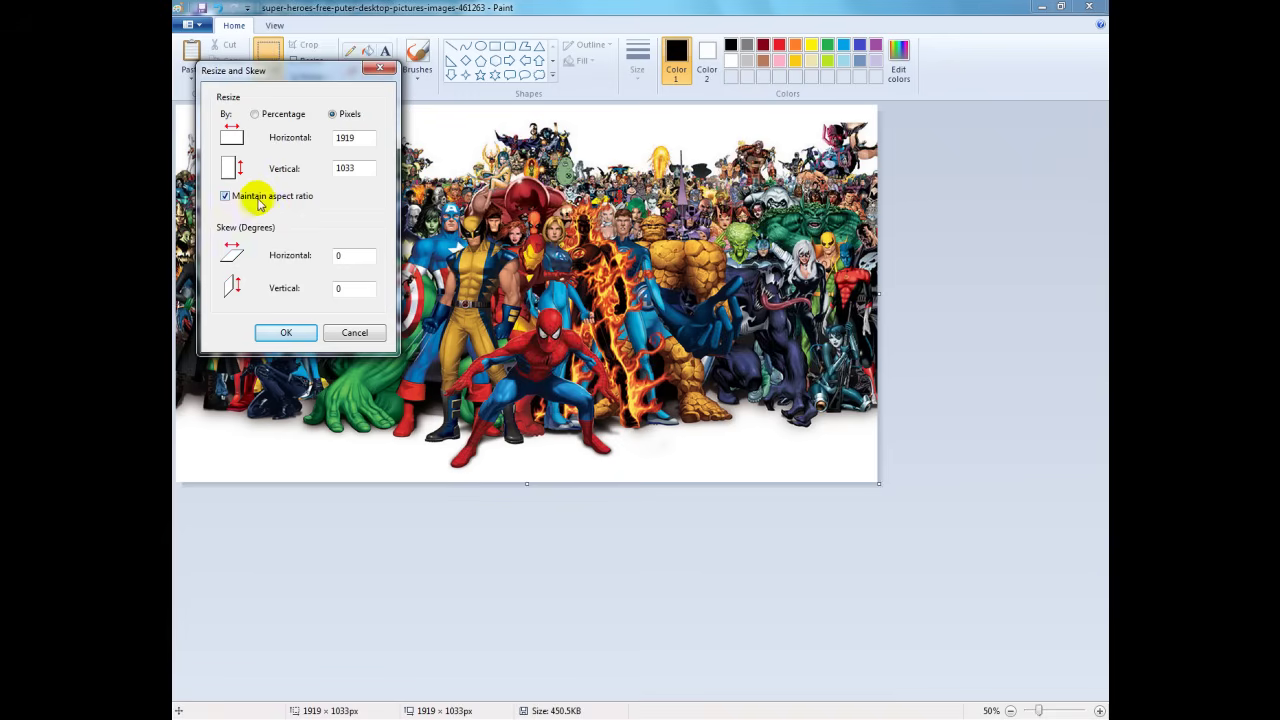
pyautogui.click(225, 196)
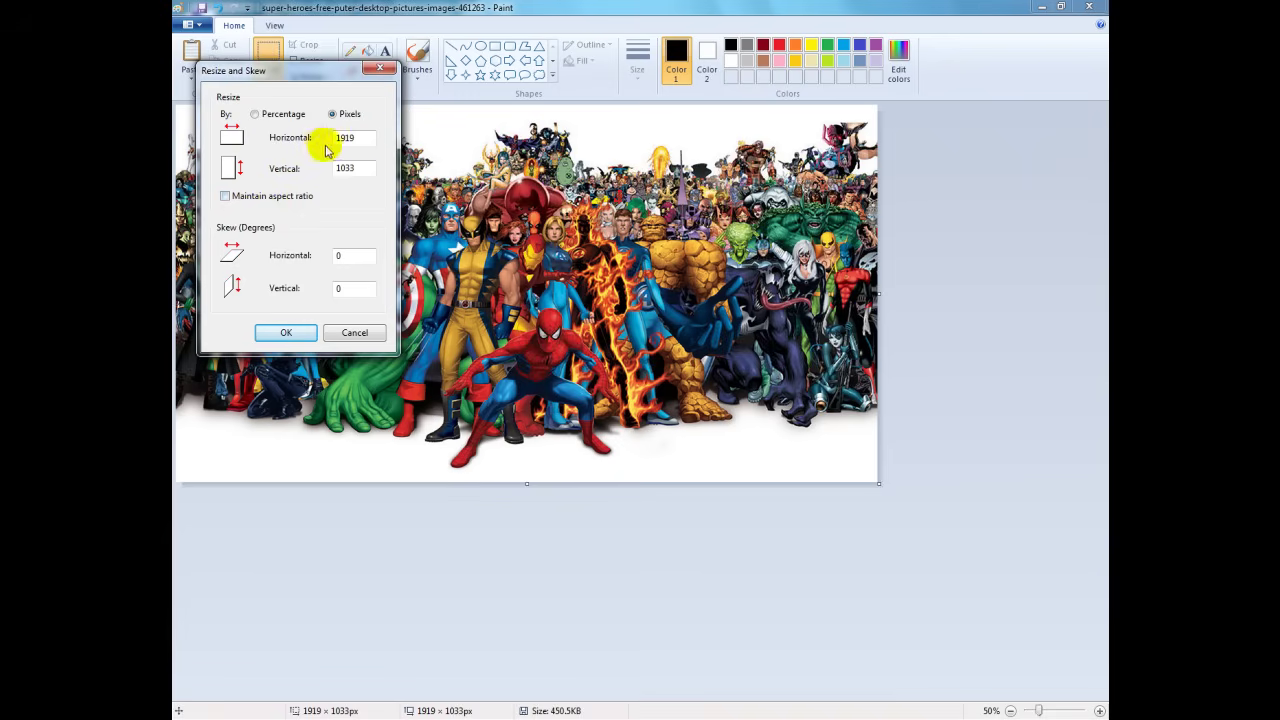
pyautogui.doubleClick(364, 138)
pyautogui.doubleClick(366, 138)
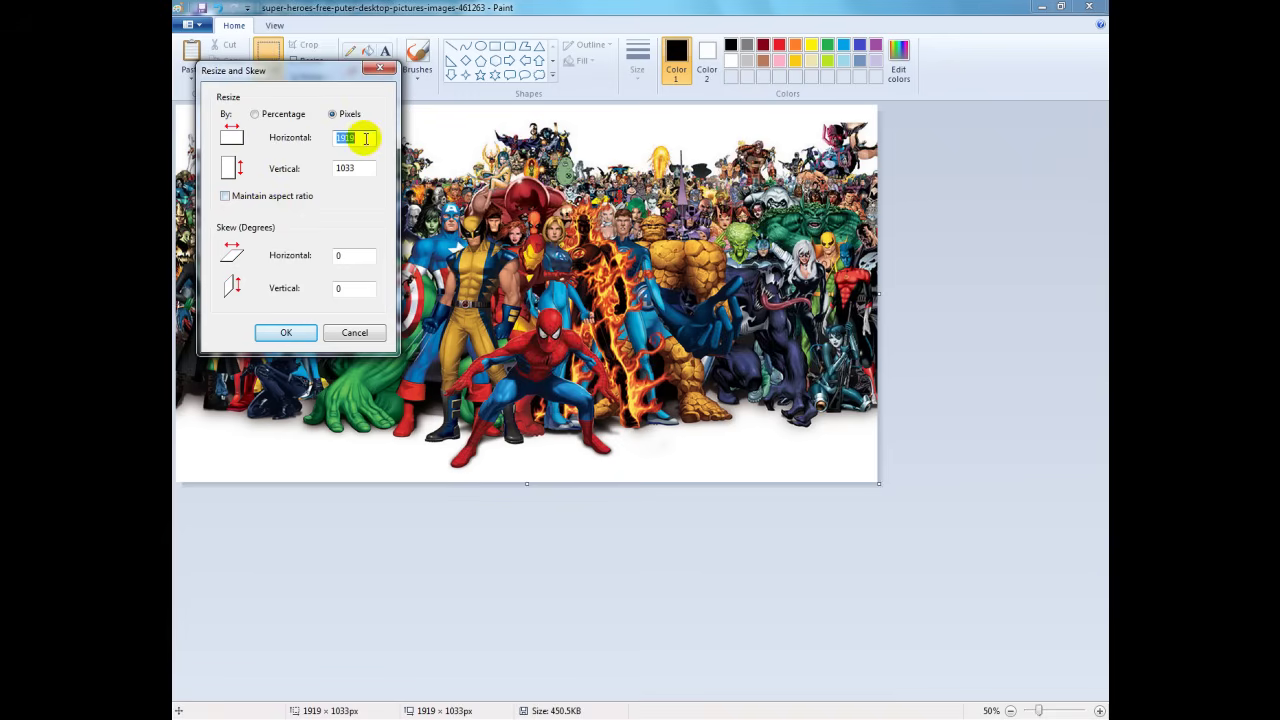
pyautogui.write('1920')
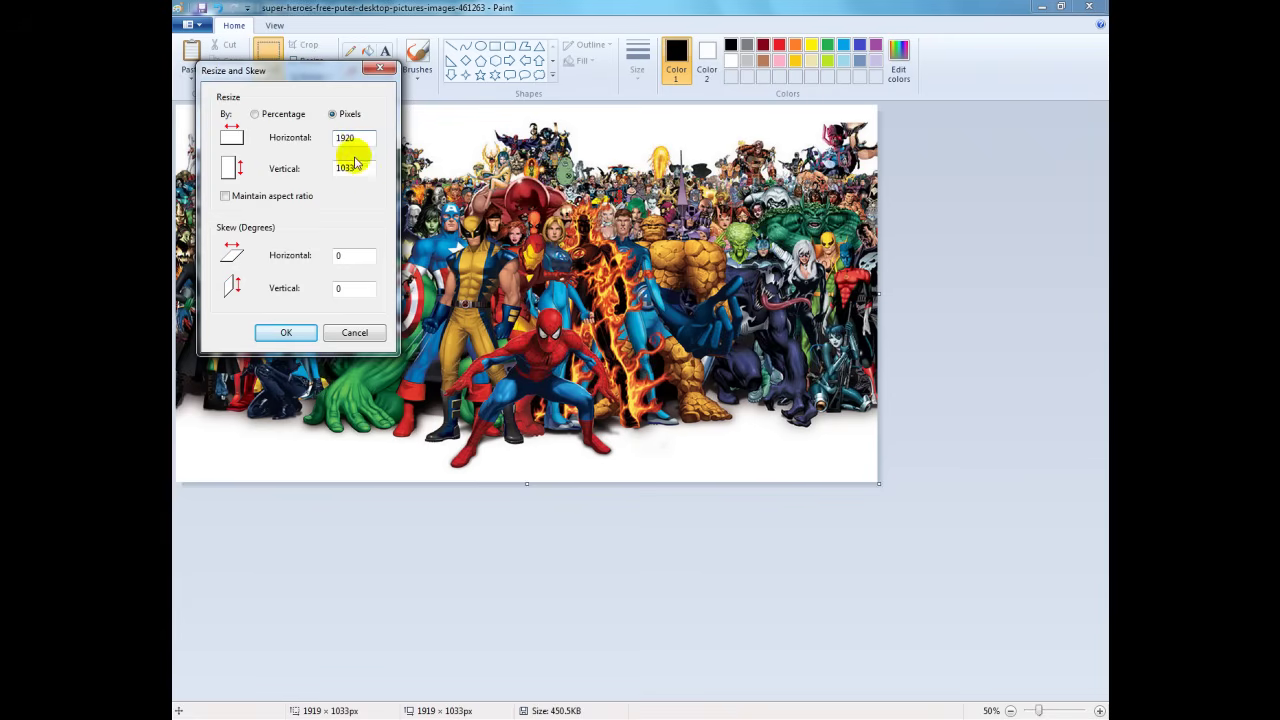
pyautogui.doubleClick(363, 168)
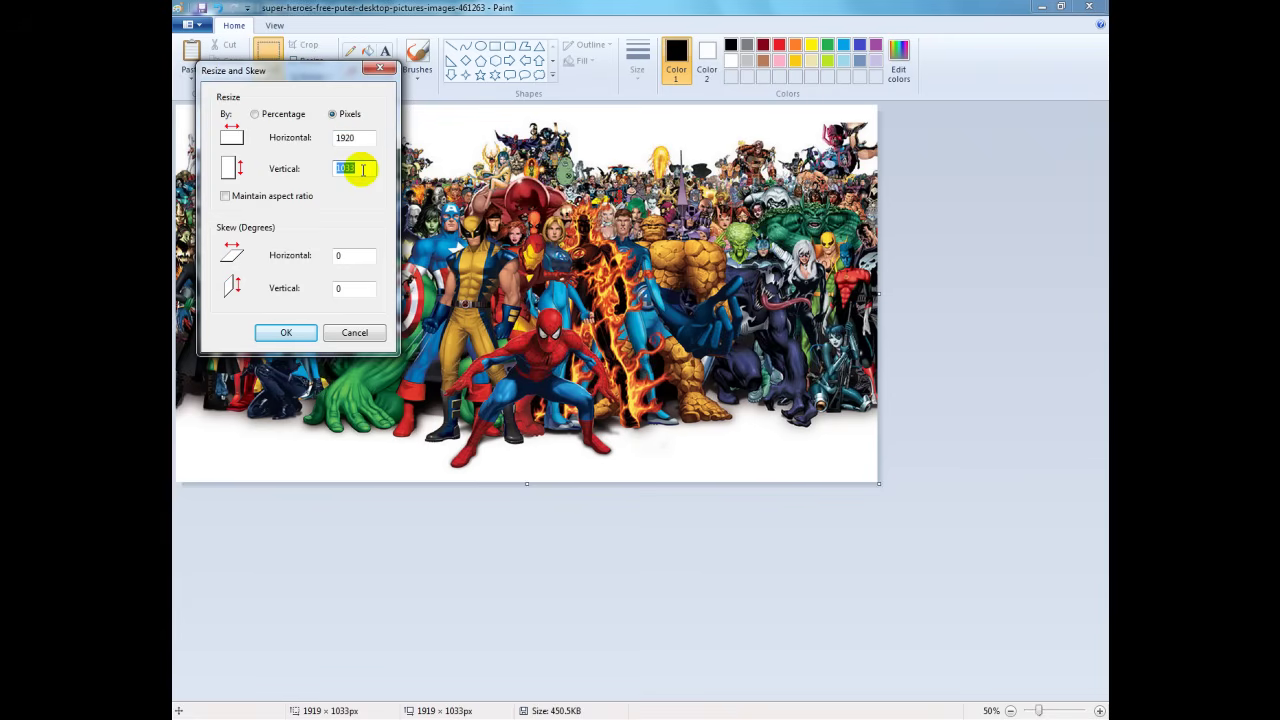
pyautogui.write('10')
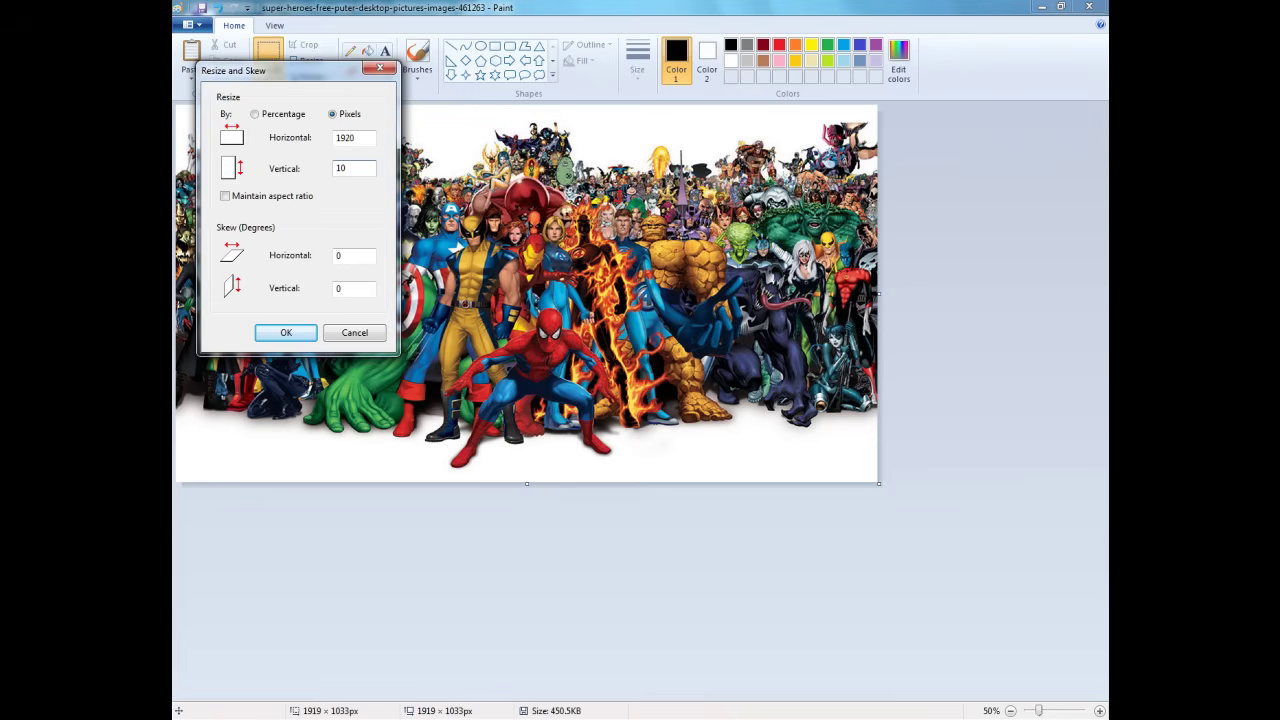
pyautogui.write('80')
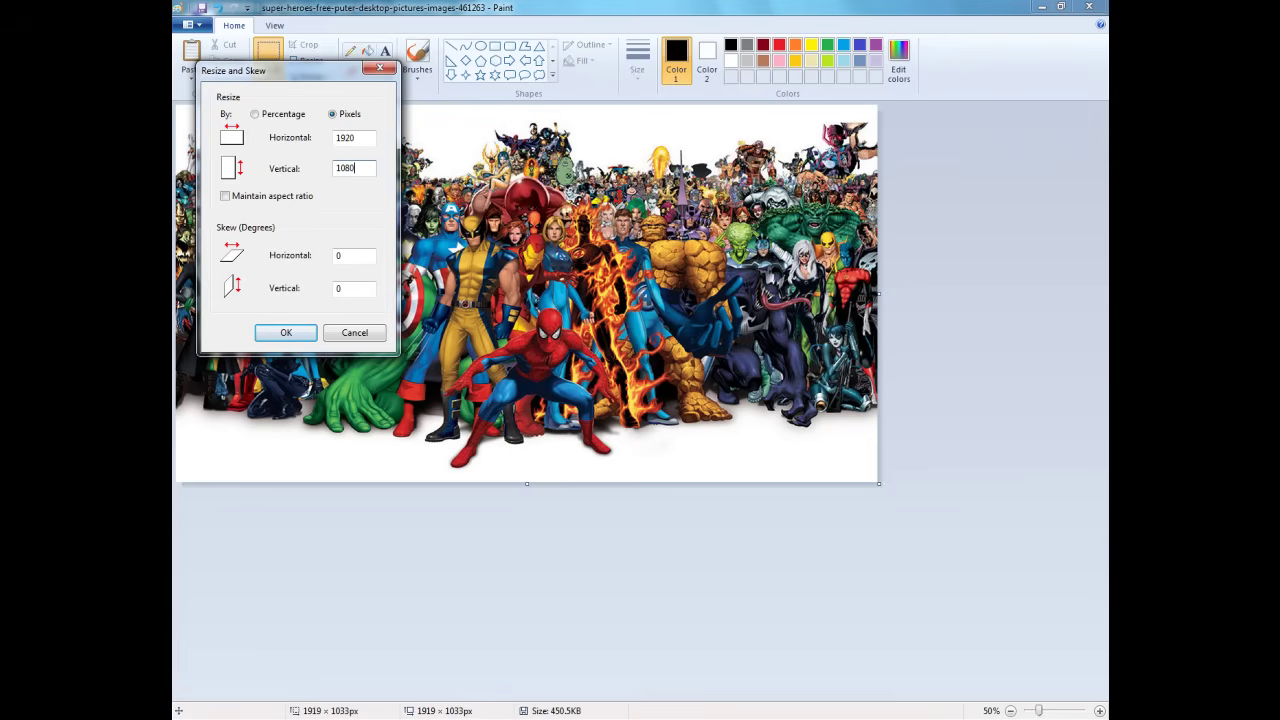
pyautogui.click(288, 333)
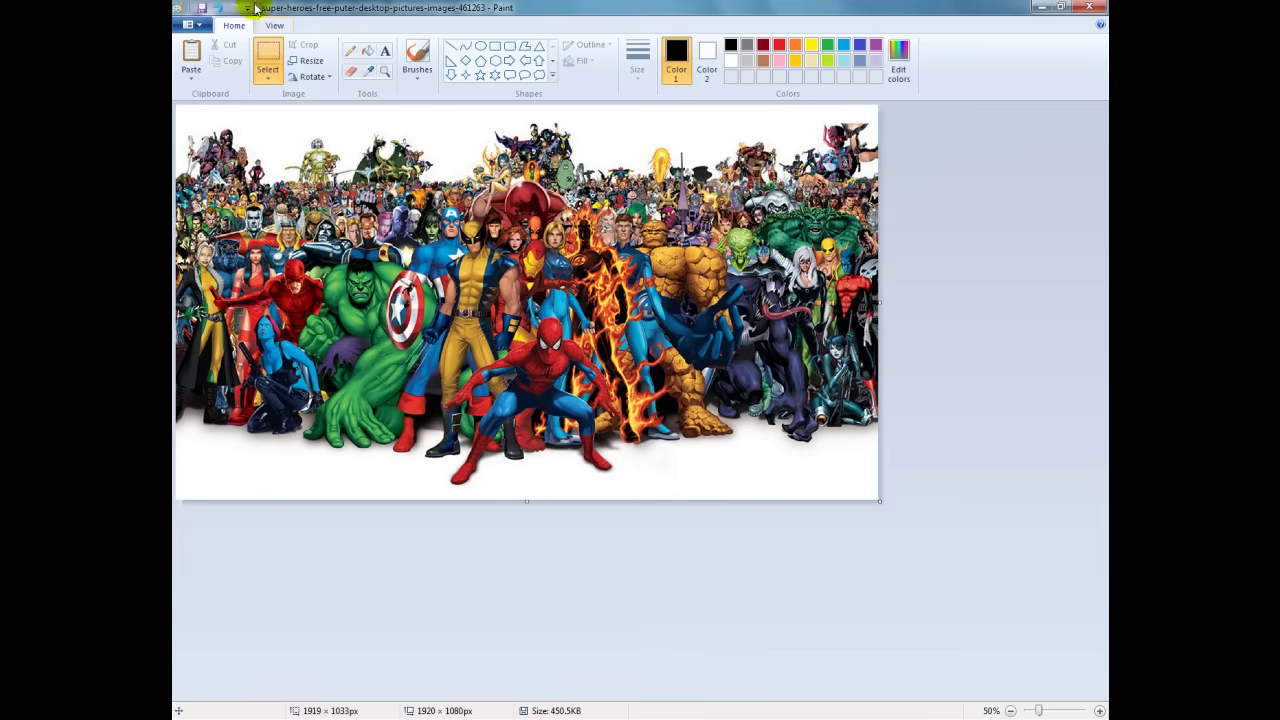
# - Save the picture to the Desktop as JPEG super-heroes1920x1080
pyautogui.click(200, 27)
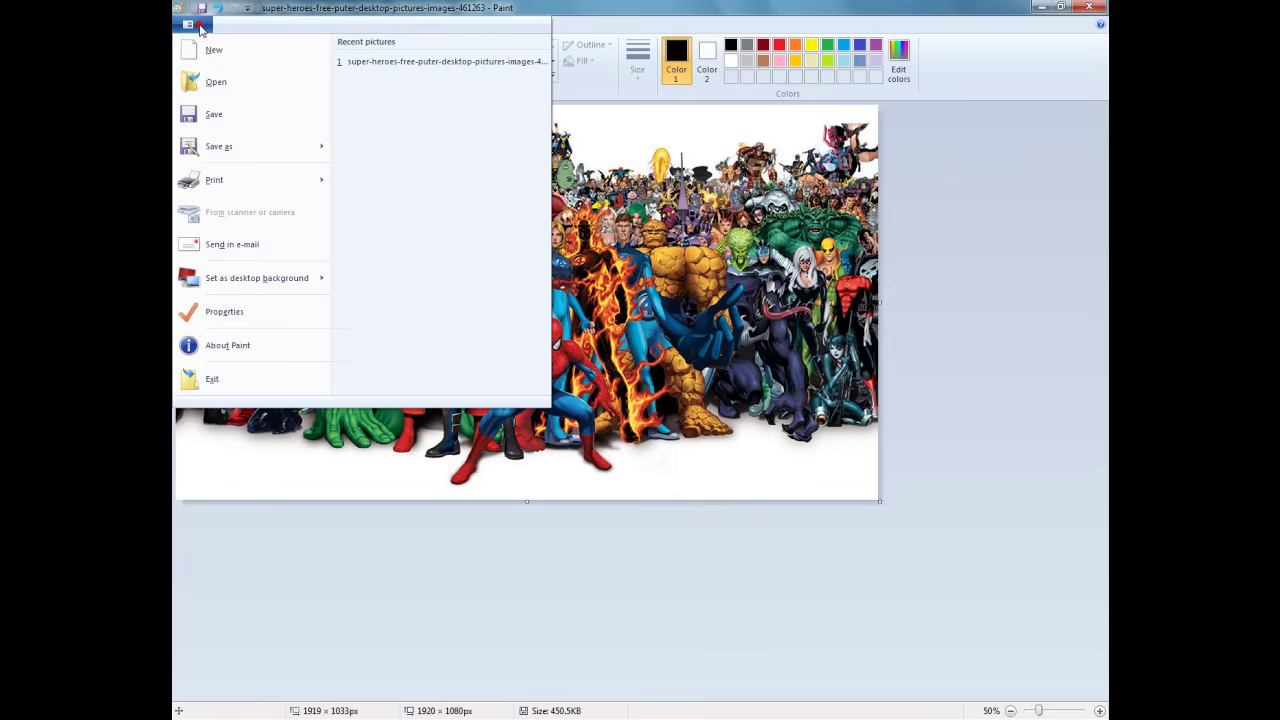
pyautogui.click(230, 146)
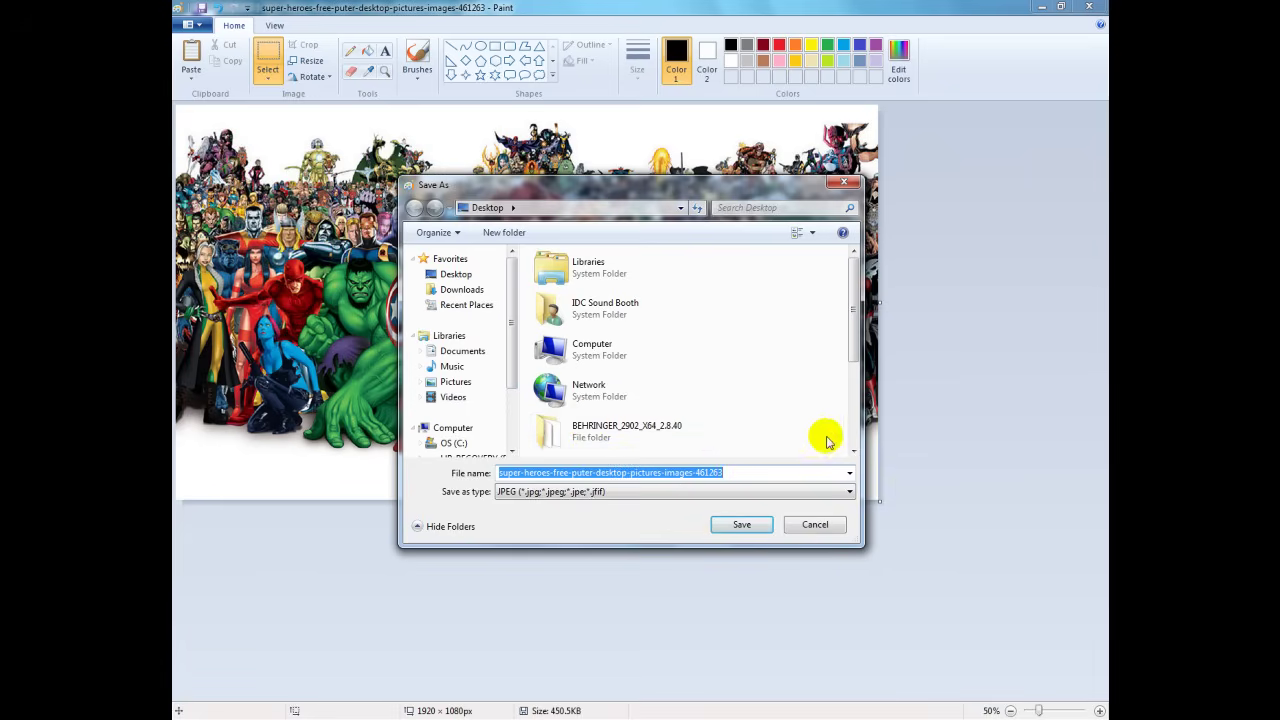
pyautogui.scroll(-3, 855, 430)
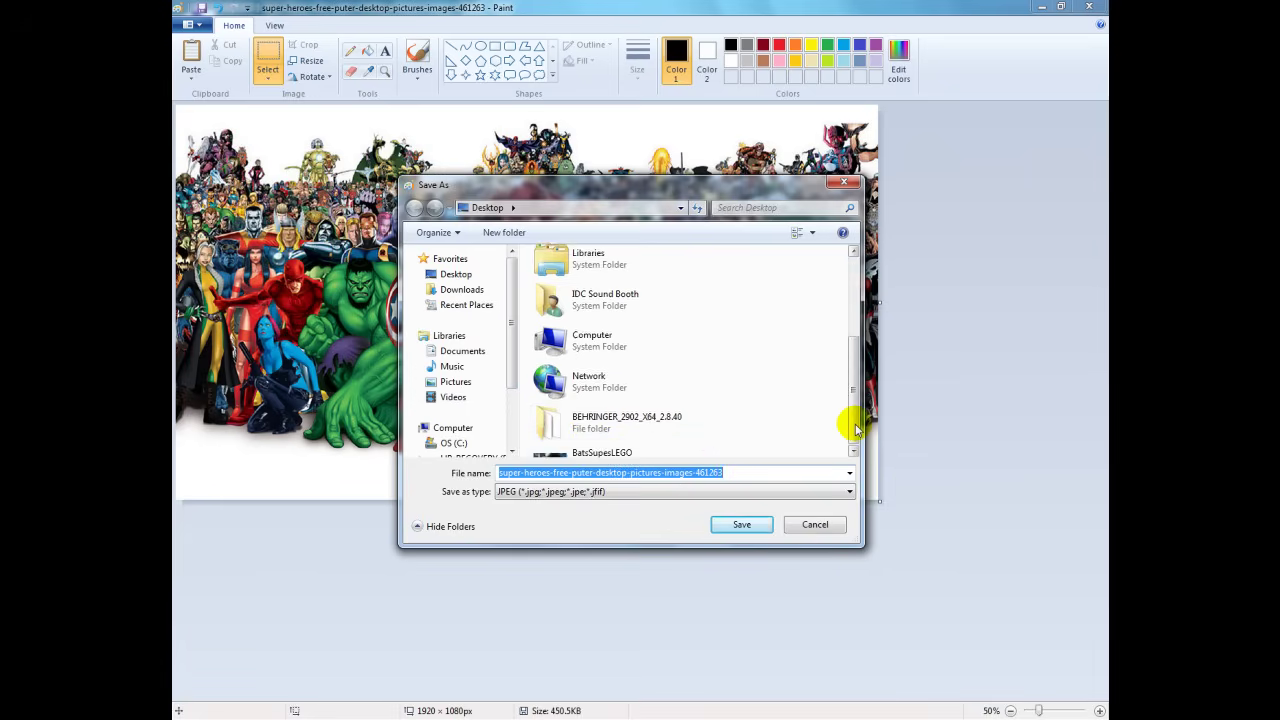
pyautogui.click(551, 472)
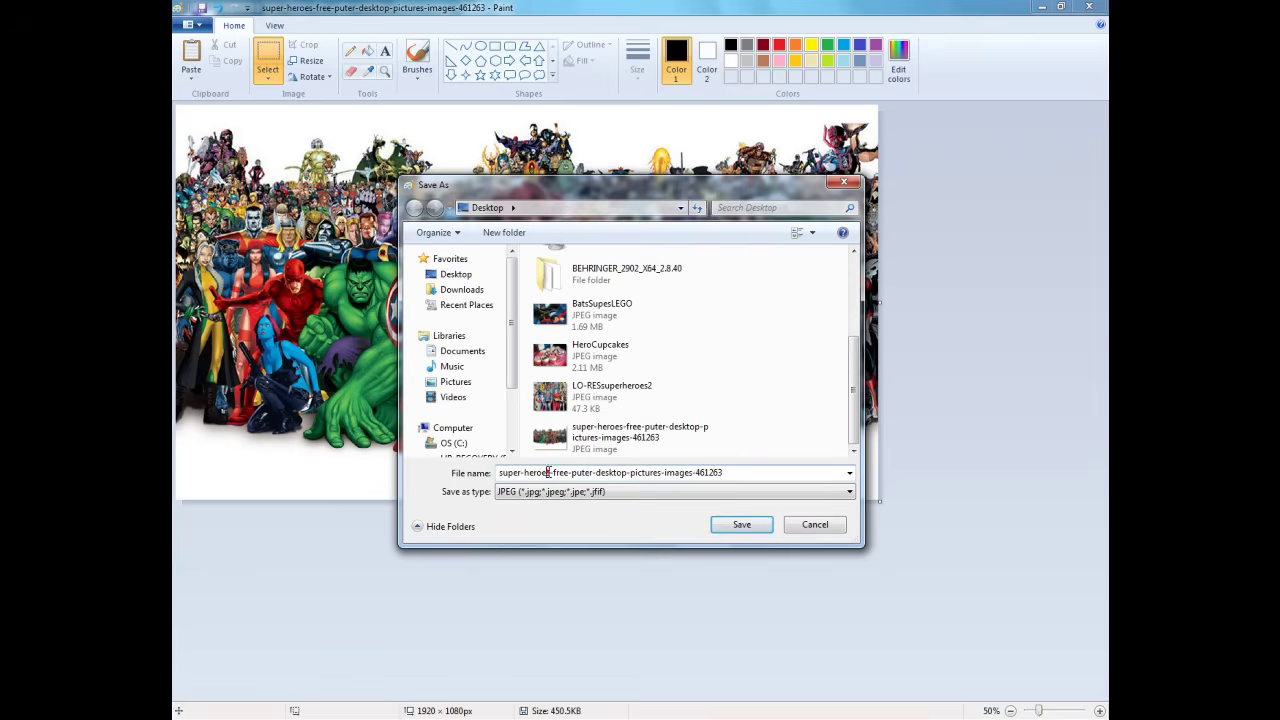
pyautogui.moveTo(551, 472); pyautogui.dragTo(735, 474)
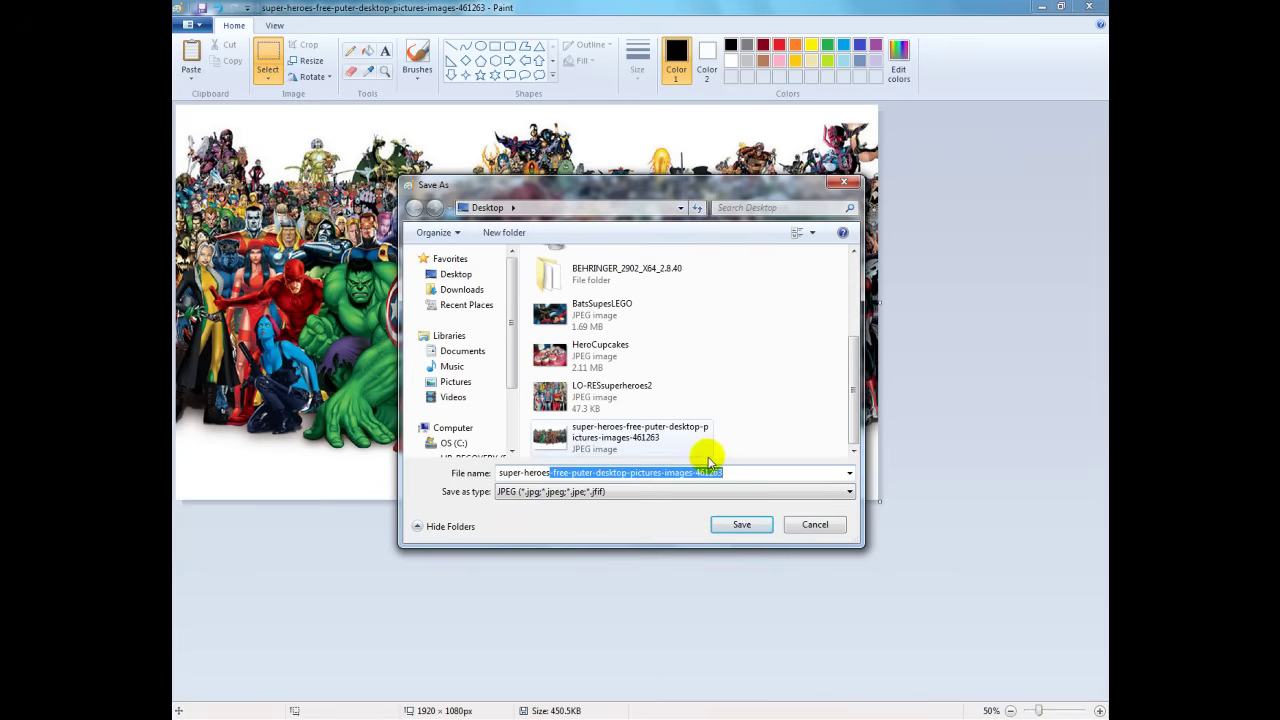
pyautogui.write('1920x')
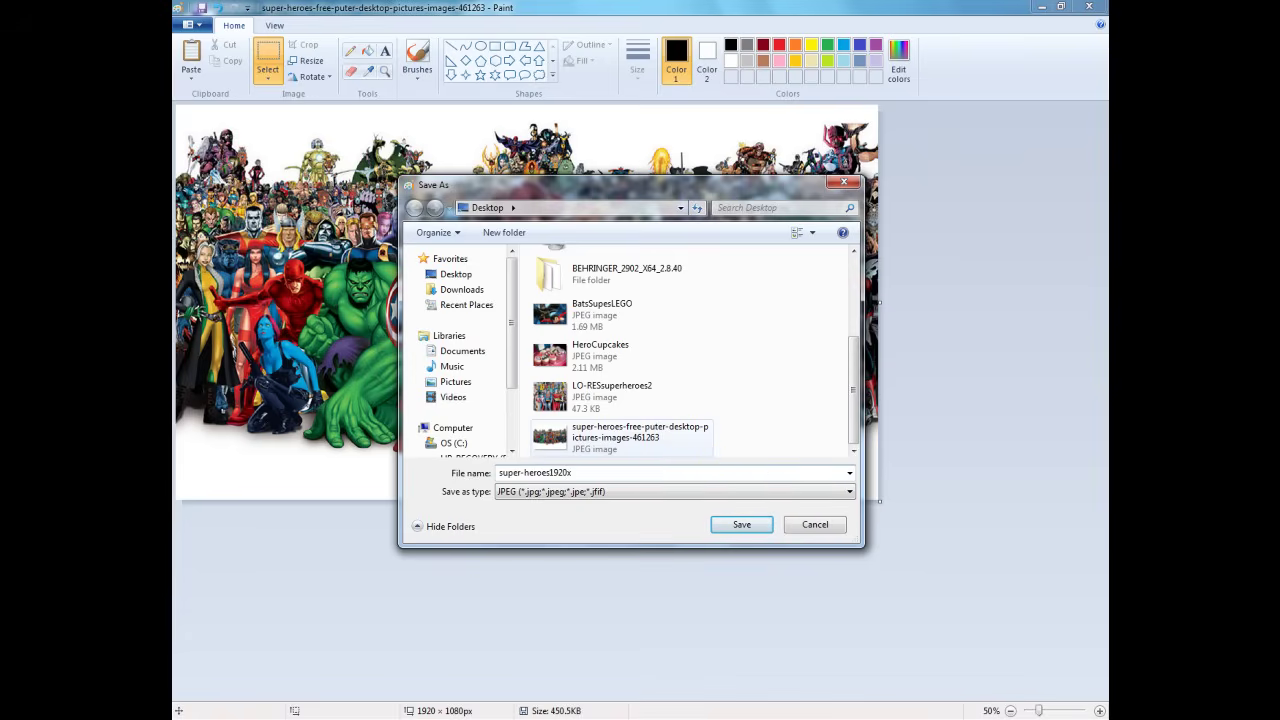
pyautogui.write('1080')
pyautogui.click(740, 525)
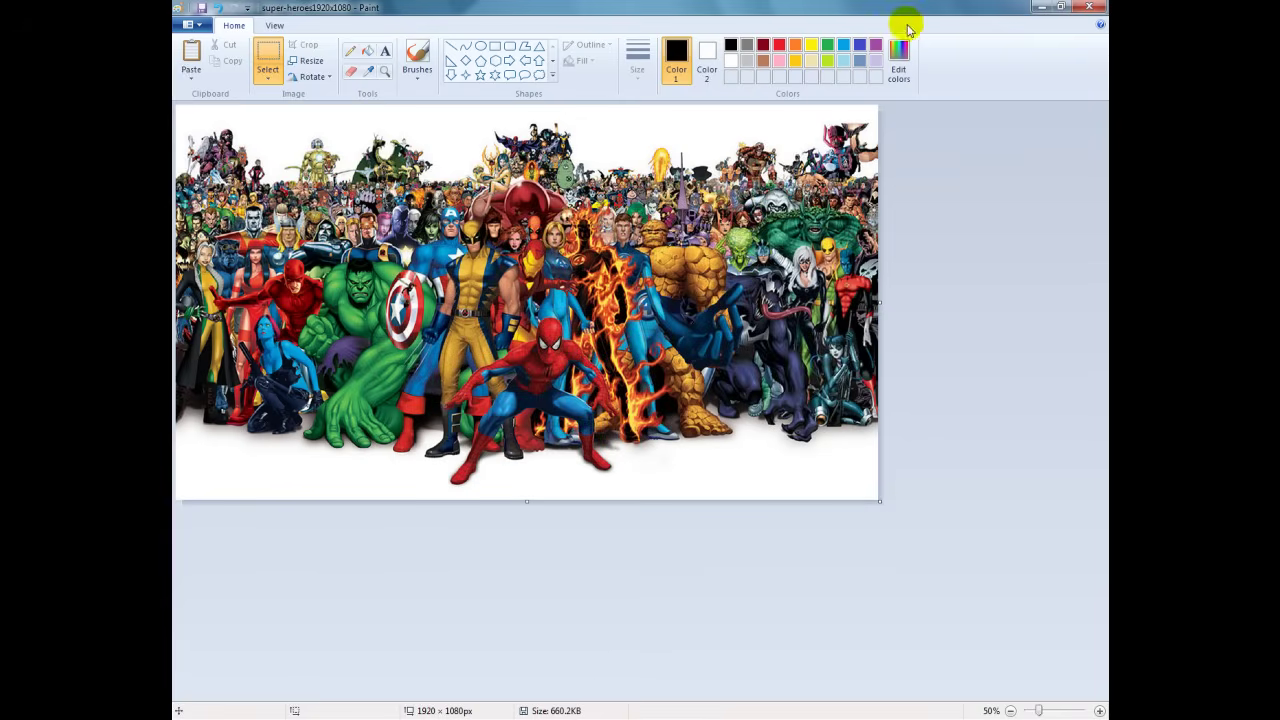
# - Close Paint, then show Start > All Programs > Accessories
pyautogui.click(1091, 8)
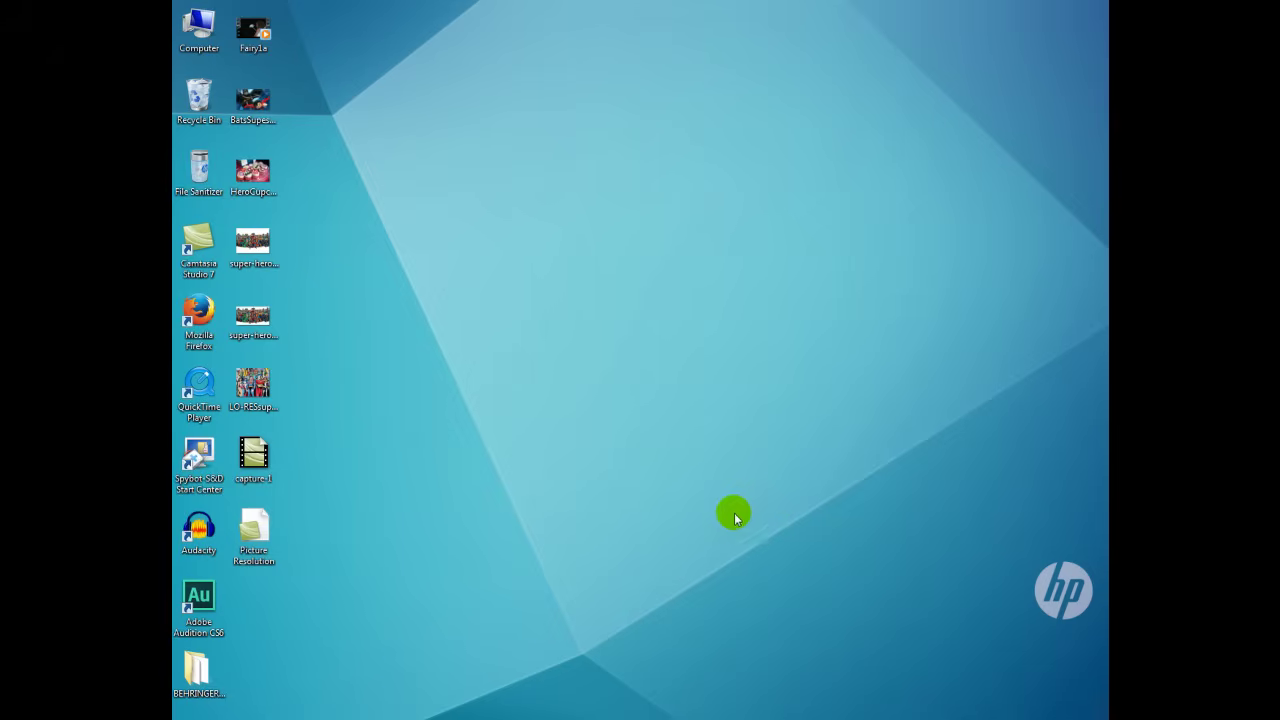
pyautogui.press('super')
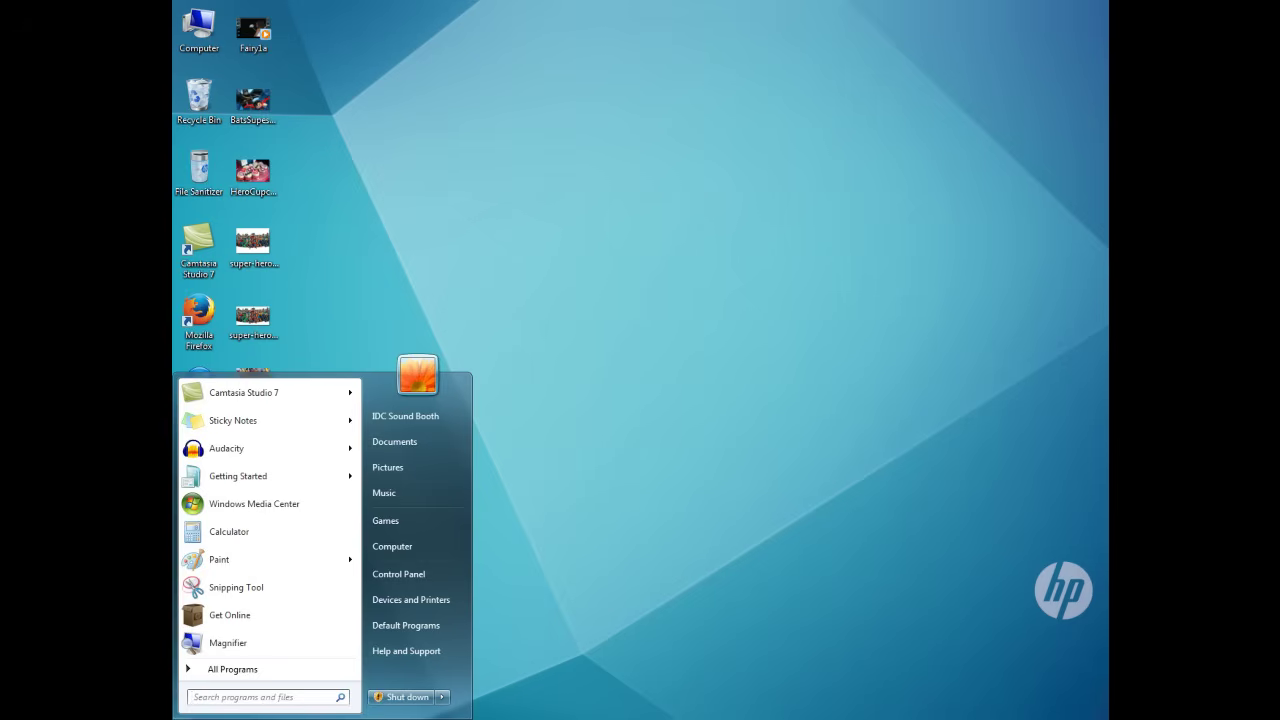
pyautogui.click(258, 669)
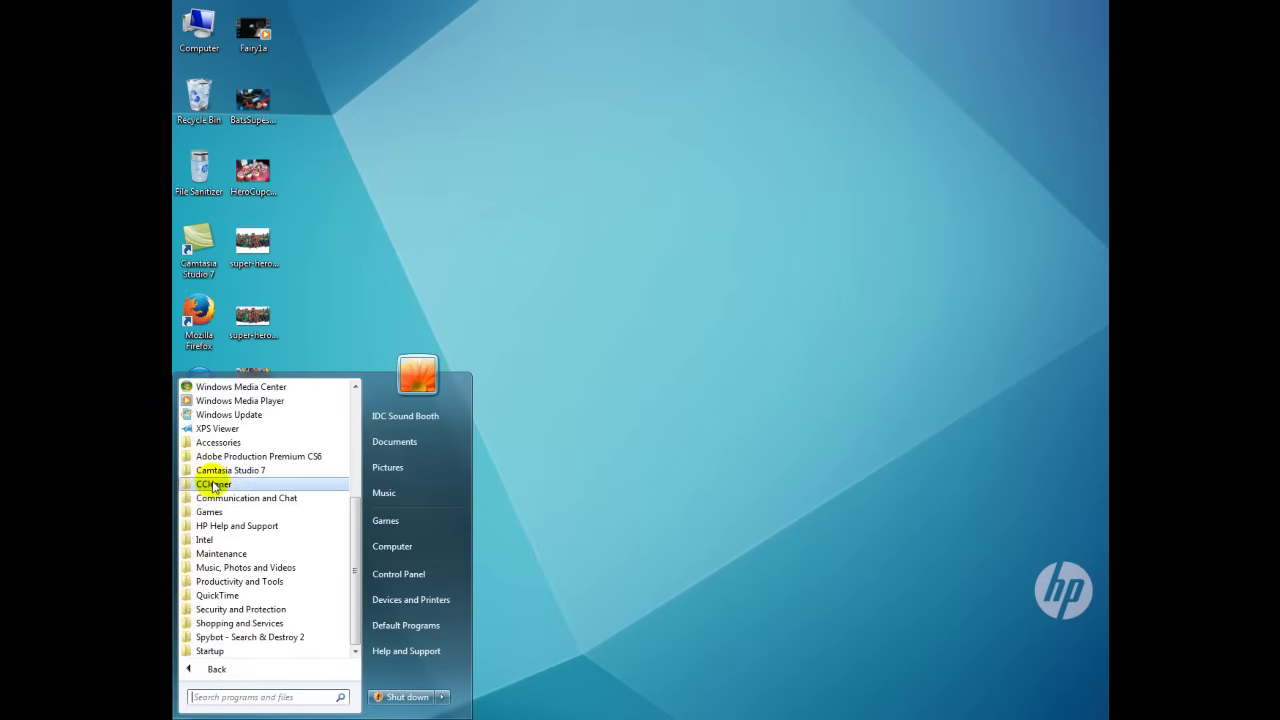
pyautogui.click(220, 442)
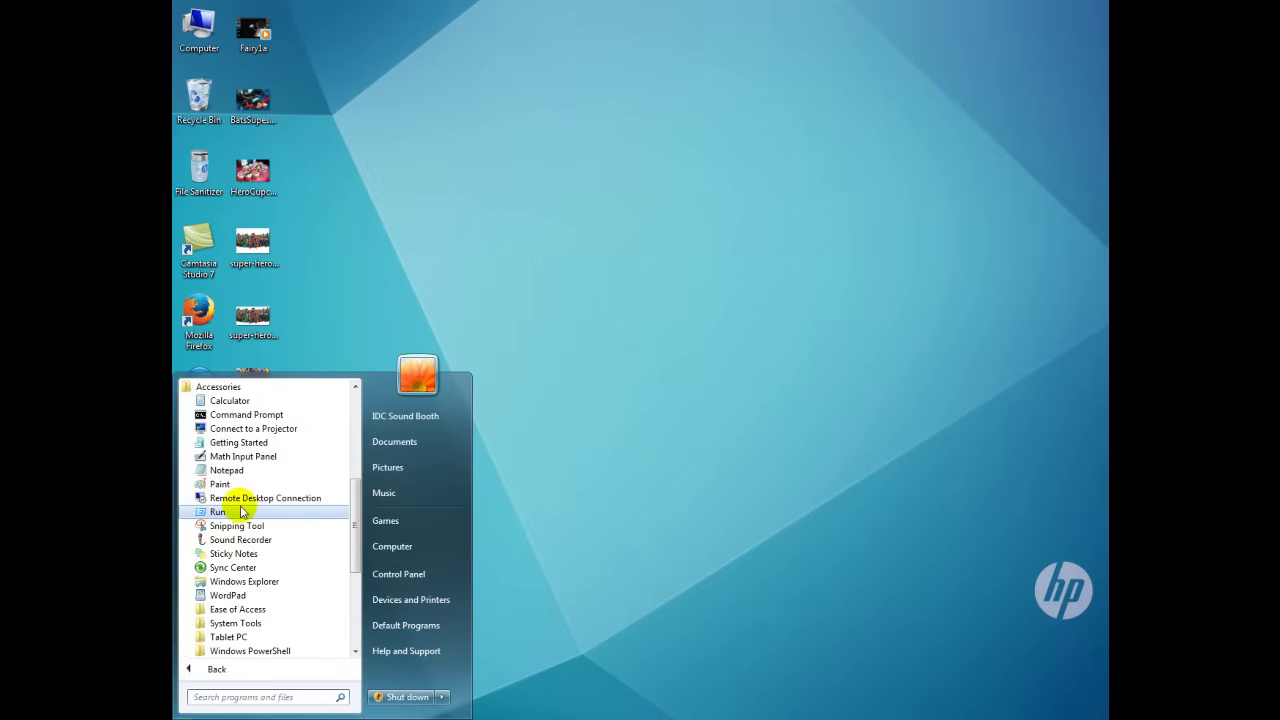
# - Start Paint and open LO-RESsuperheroes2 (364 × 319px) from the desktop
pyautogui.click(225, 484)
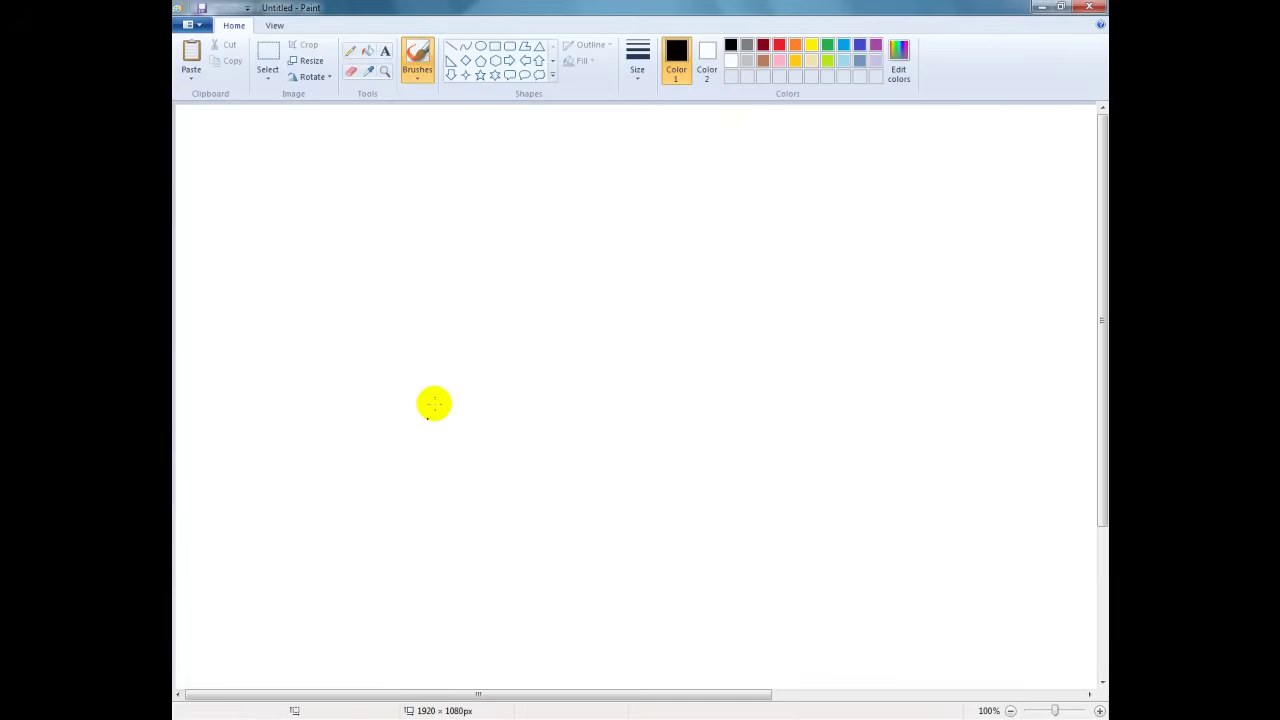
pyautogui.click(196, 24)
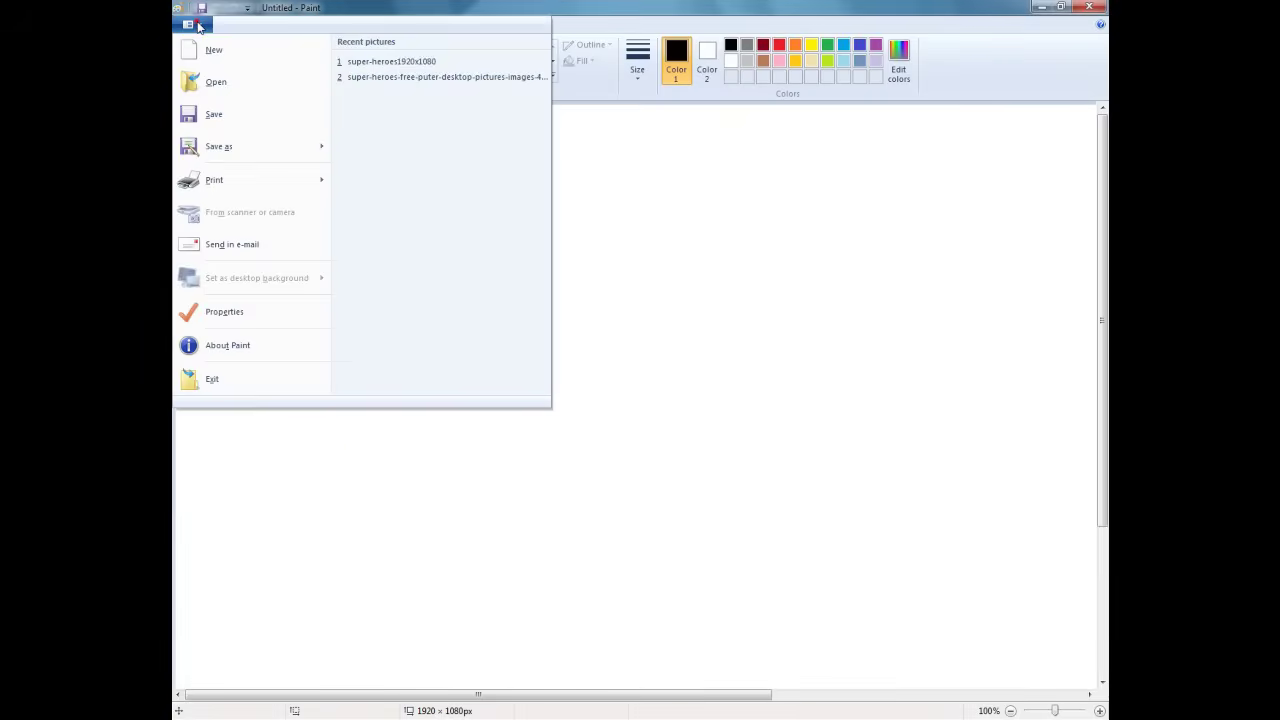
pyautogui.click(210, 84)
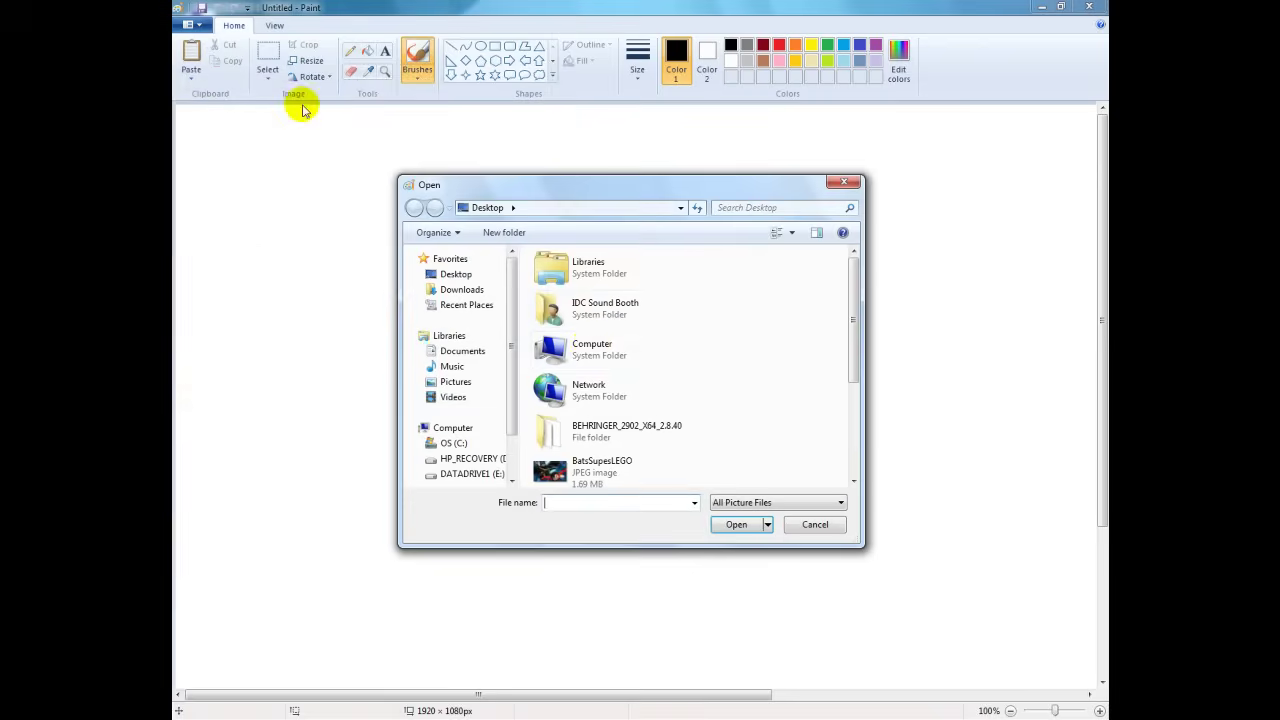
pyautogui.click(855, 463)
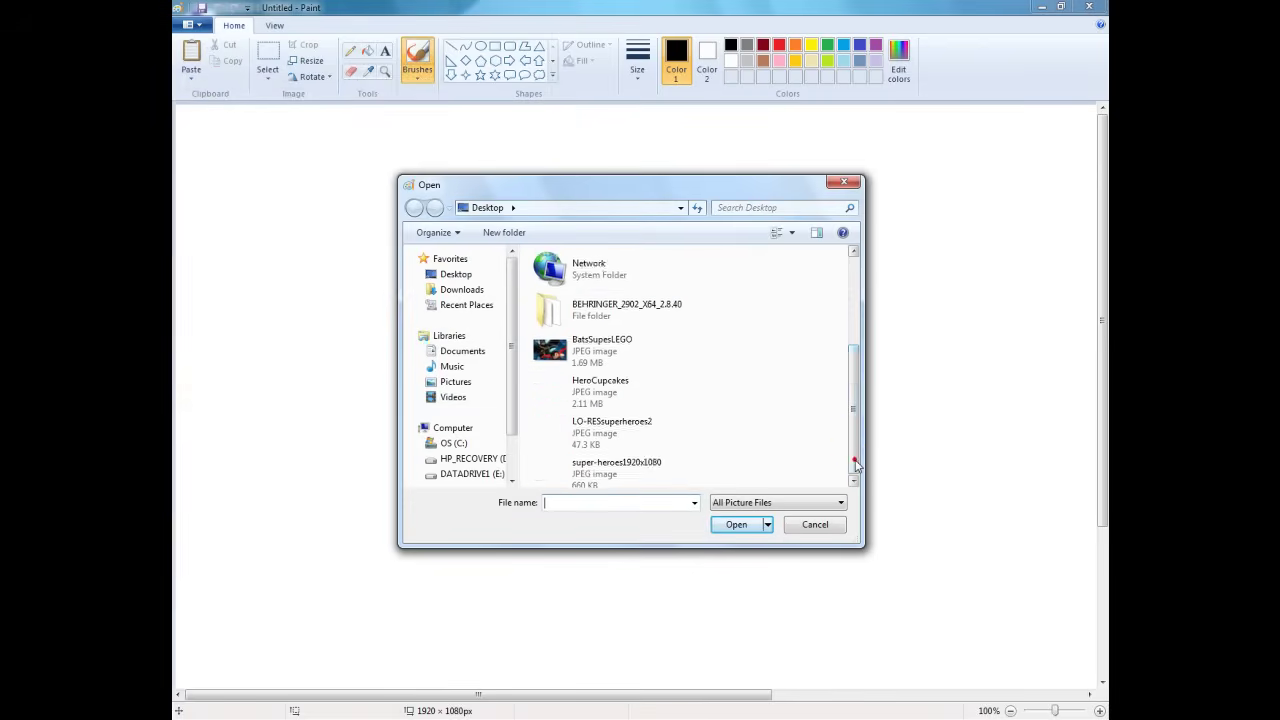
pyautogui.click(855, 463)
pyautogui.click(610, 383)
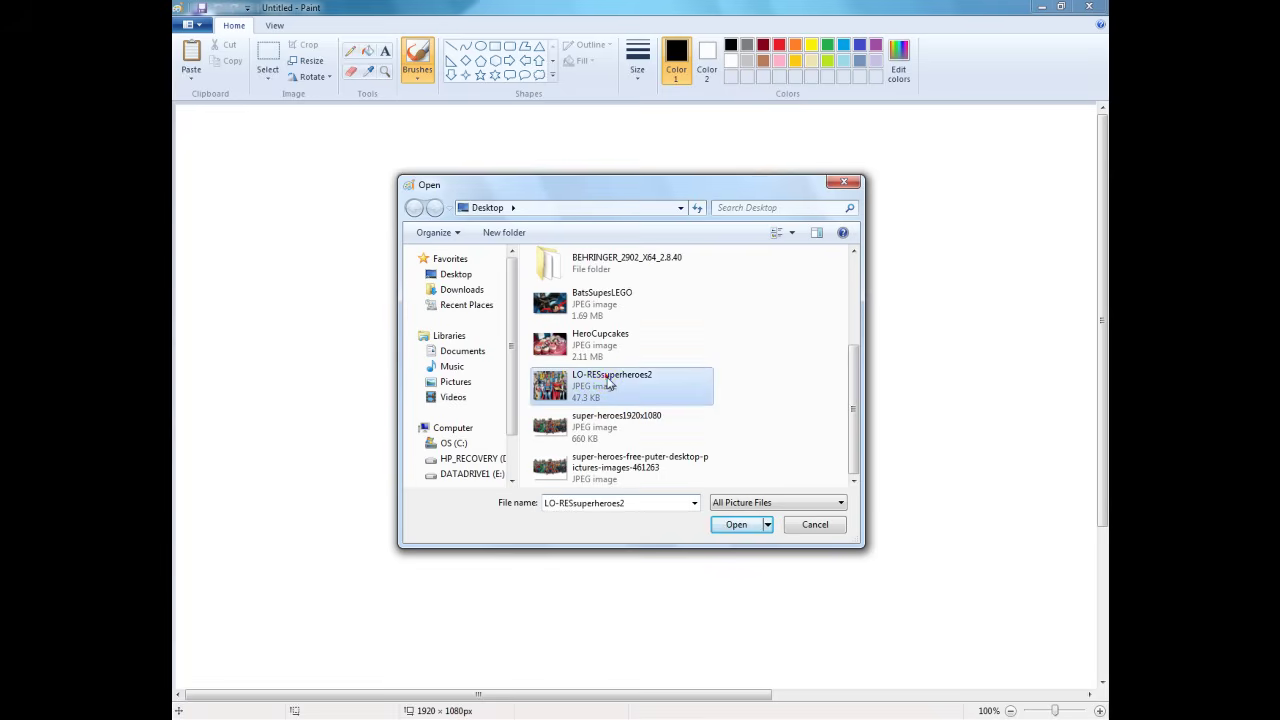
pyautogui.click(736, 524)
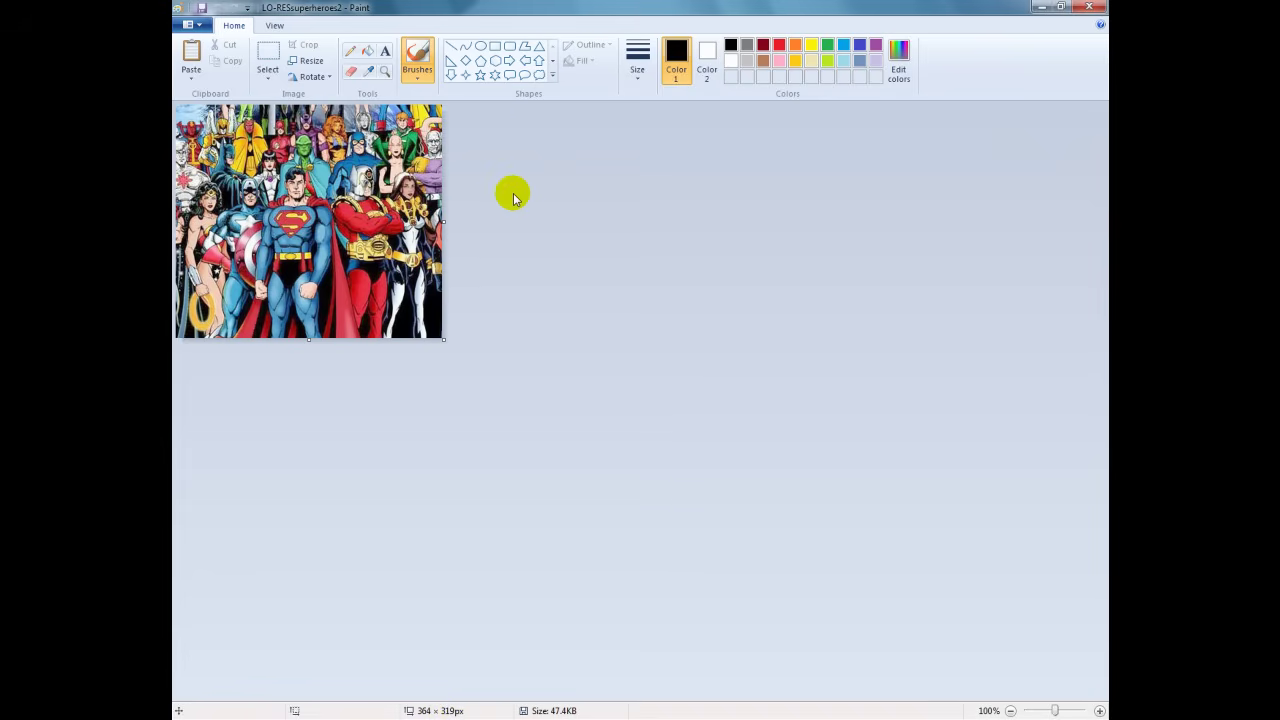
# - Resize the picture in pixels to 1920 wide with aspect ratio kept (1920 × 1682), then zoom out
pyautogui.click(312, 62)
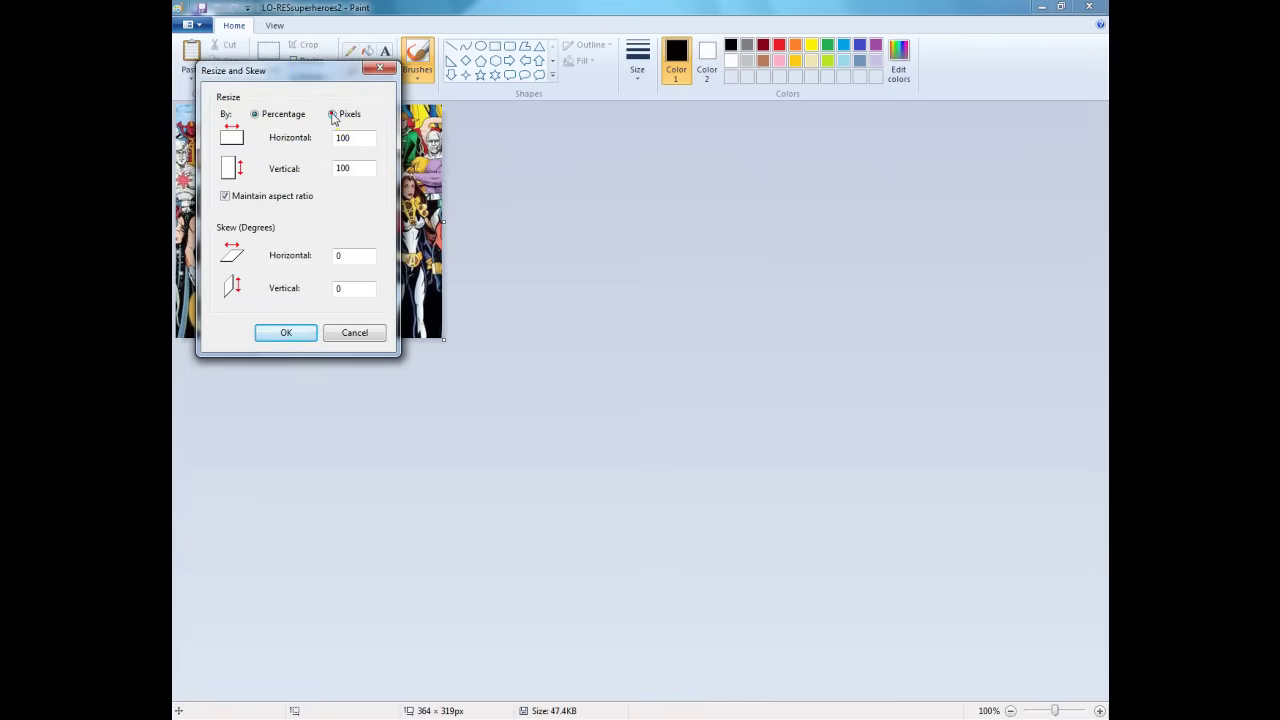
pyautogui.click(333, 115)
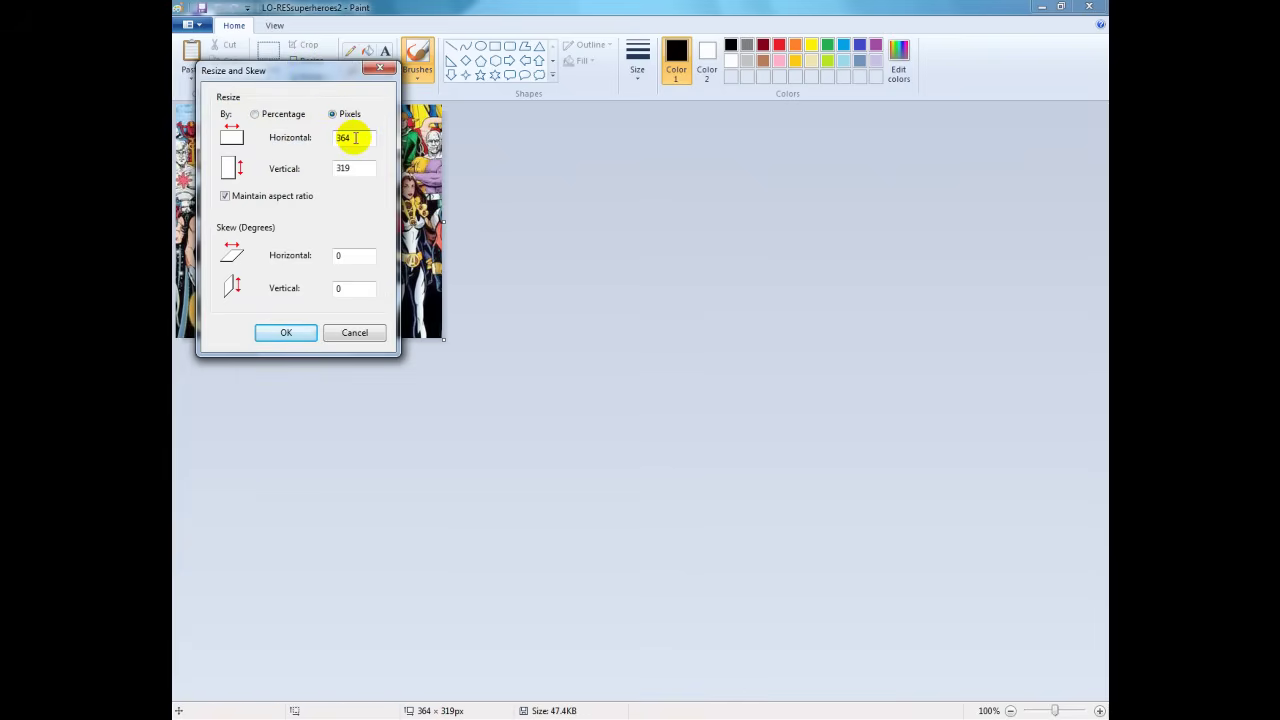
pyautogui.doubleClick(354, 138)
pyautogui.write('1920')
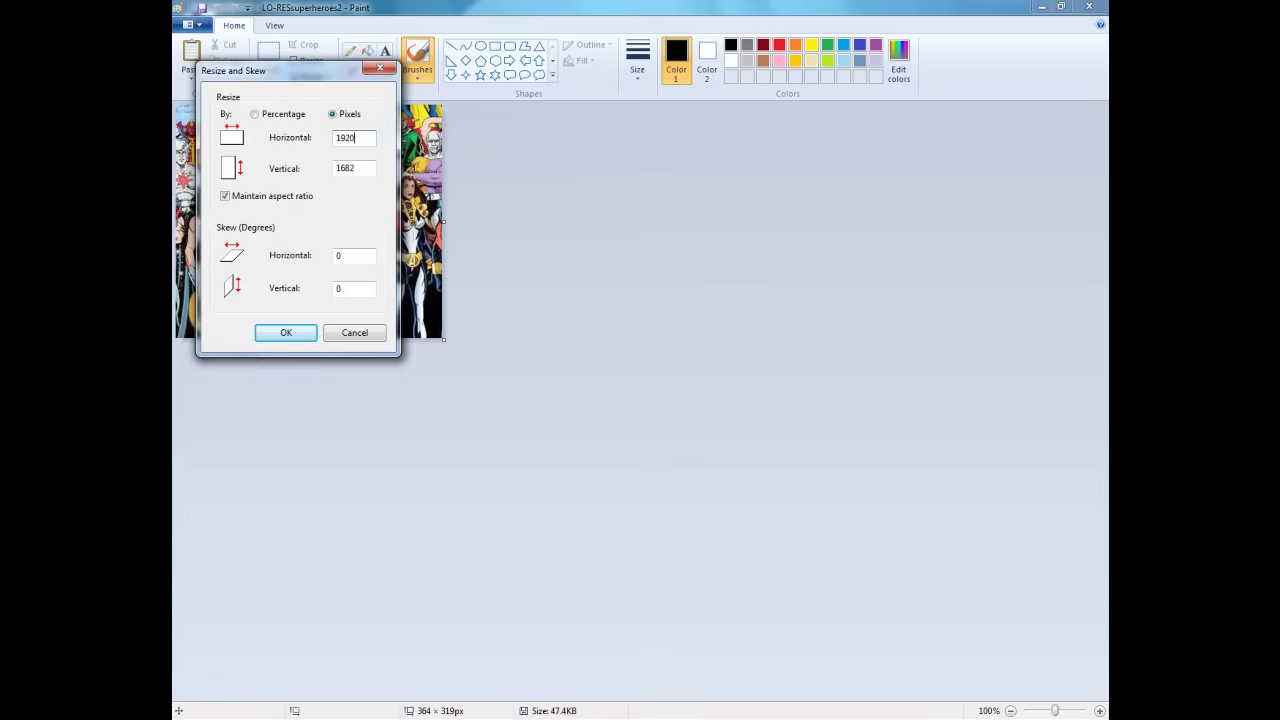
pyautogui.press('Return')
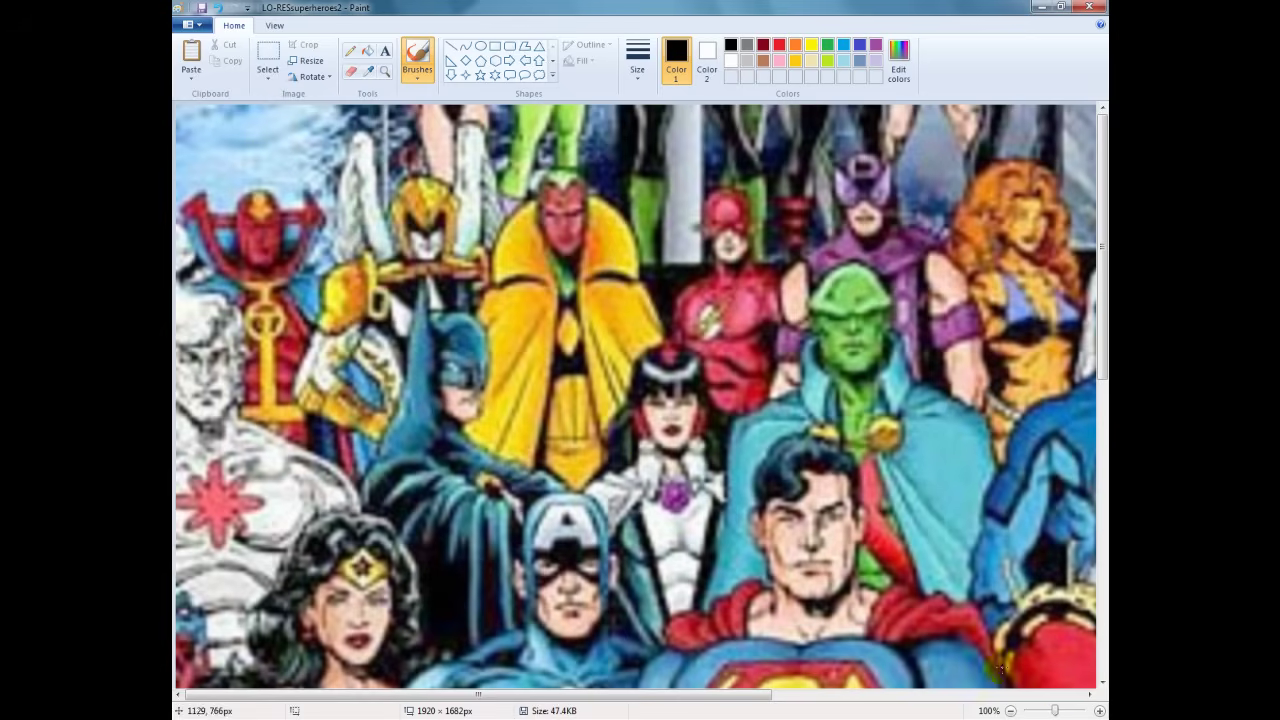
pyautogui.click(1052, 710)
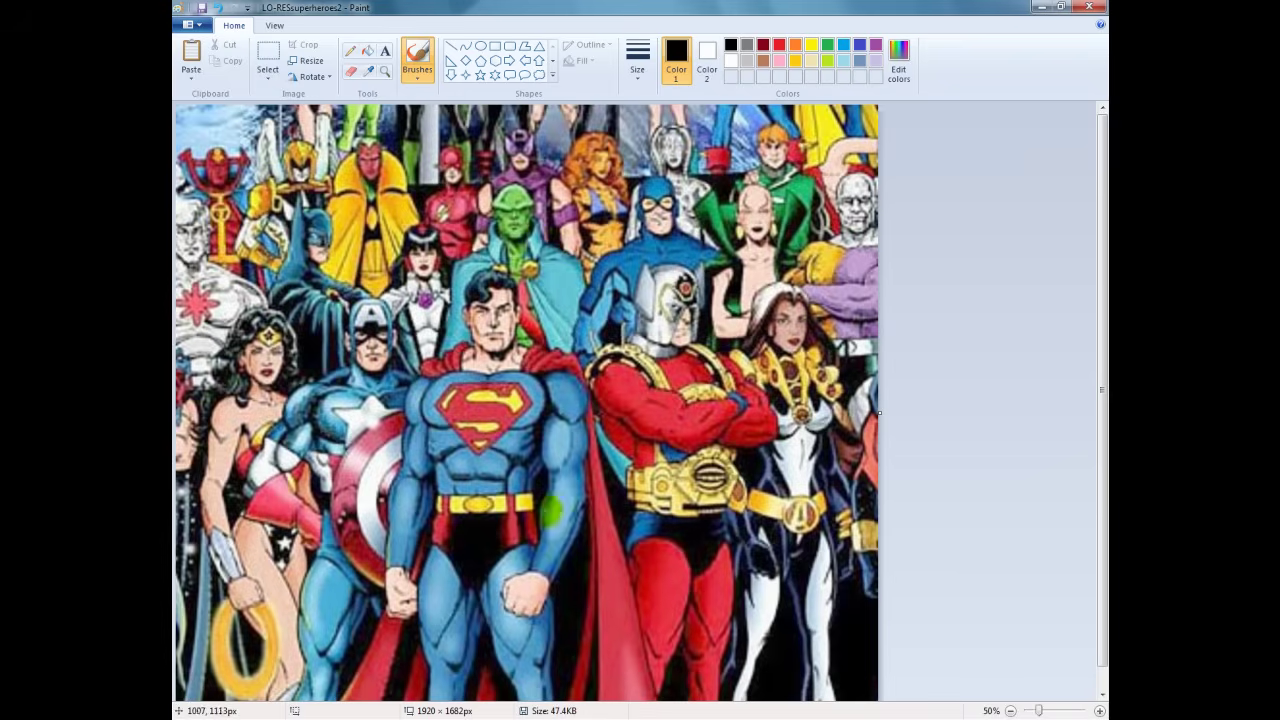
# - Select a wide band around the heroes and crop the picture to about 1917 × 1081
pyautogui.click(268, 57)
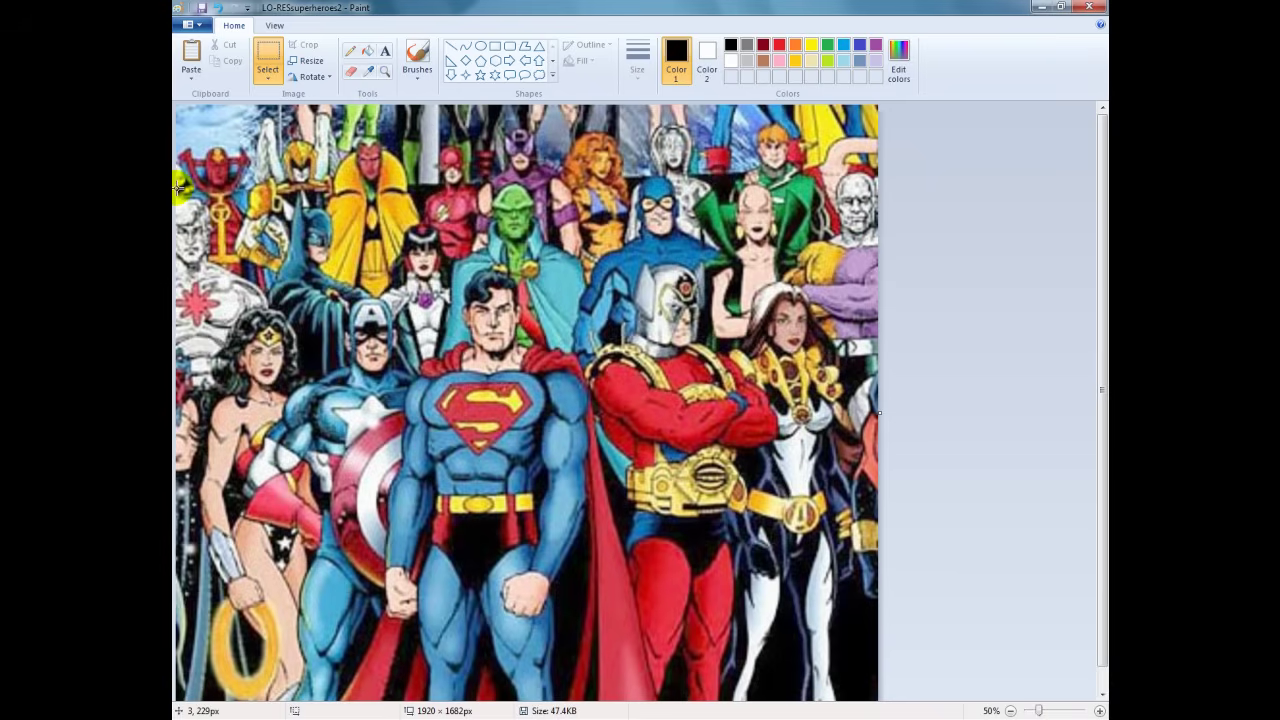
pyautogui.moveTo(178, 188); pyautogui.dragTo(890, 583)
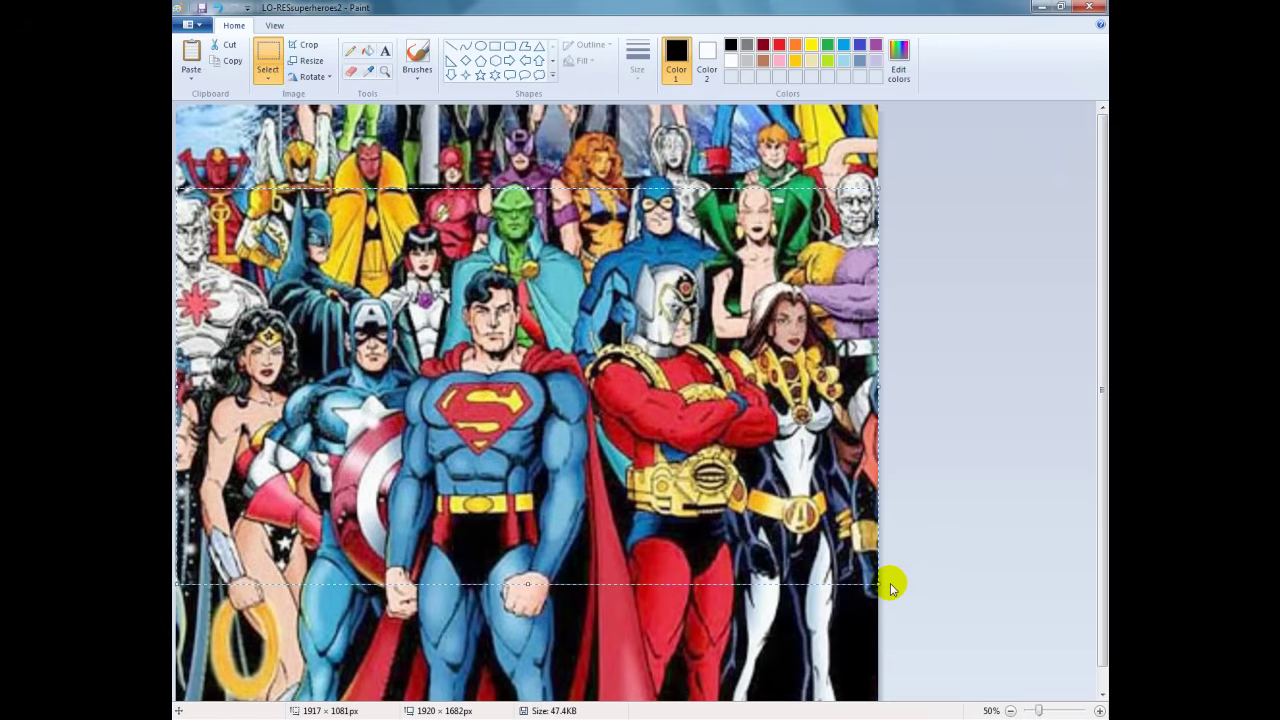
pyautogui.click(309, 46)
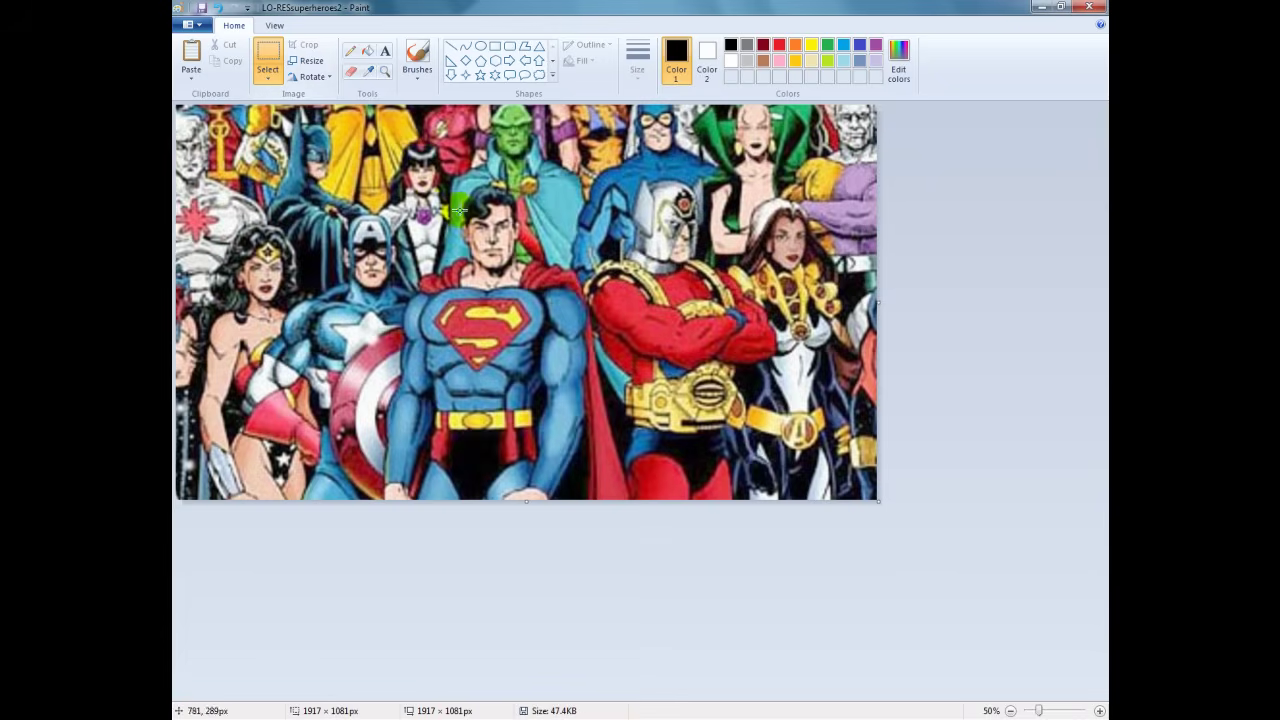
# - Resize the cropped picture to exactly 1920 × 1080 pixels without maintaining aspect ratio
pyautogui.click(309, 59)
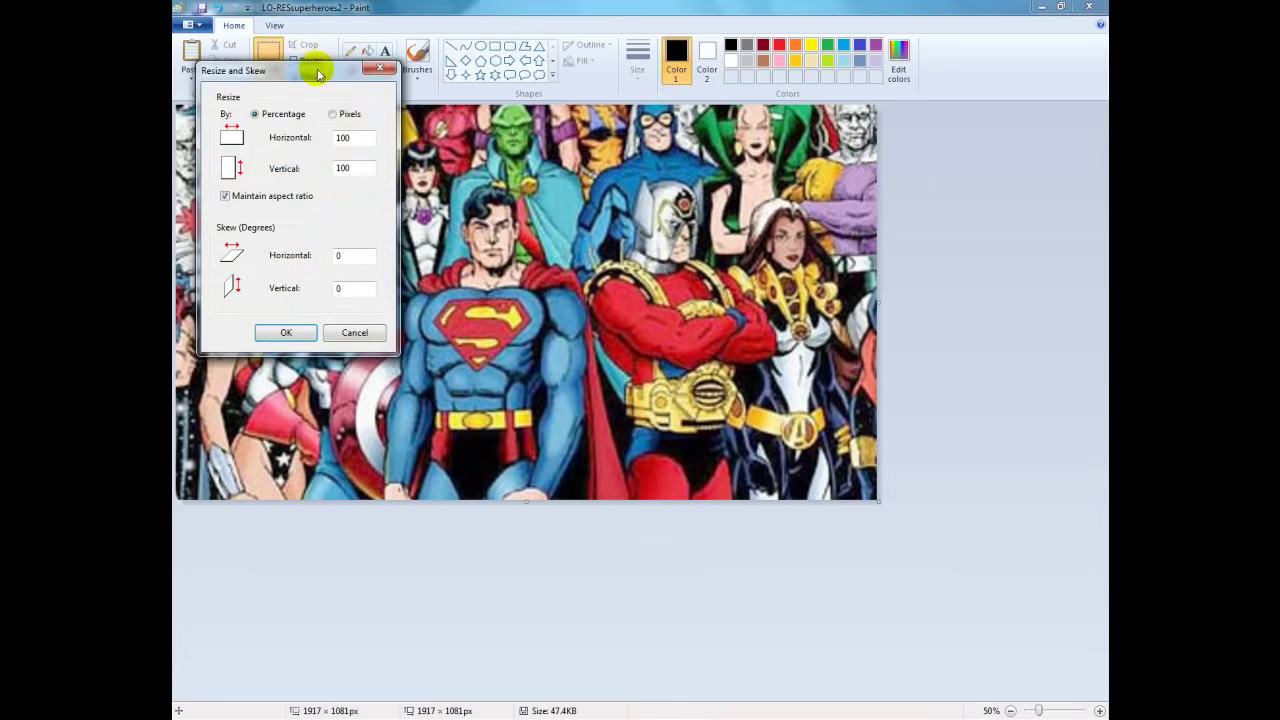
pyautogui.click(340, 118)
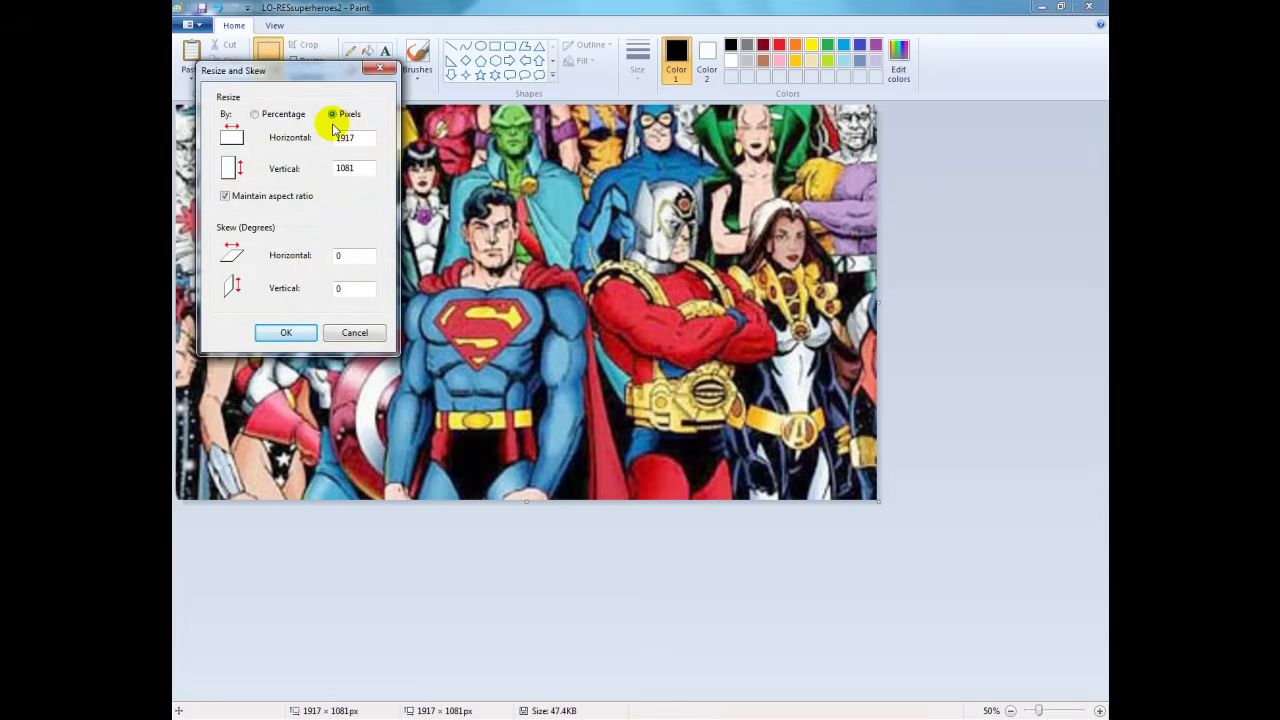
pyautogui.click(225, 196)
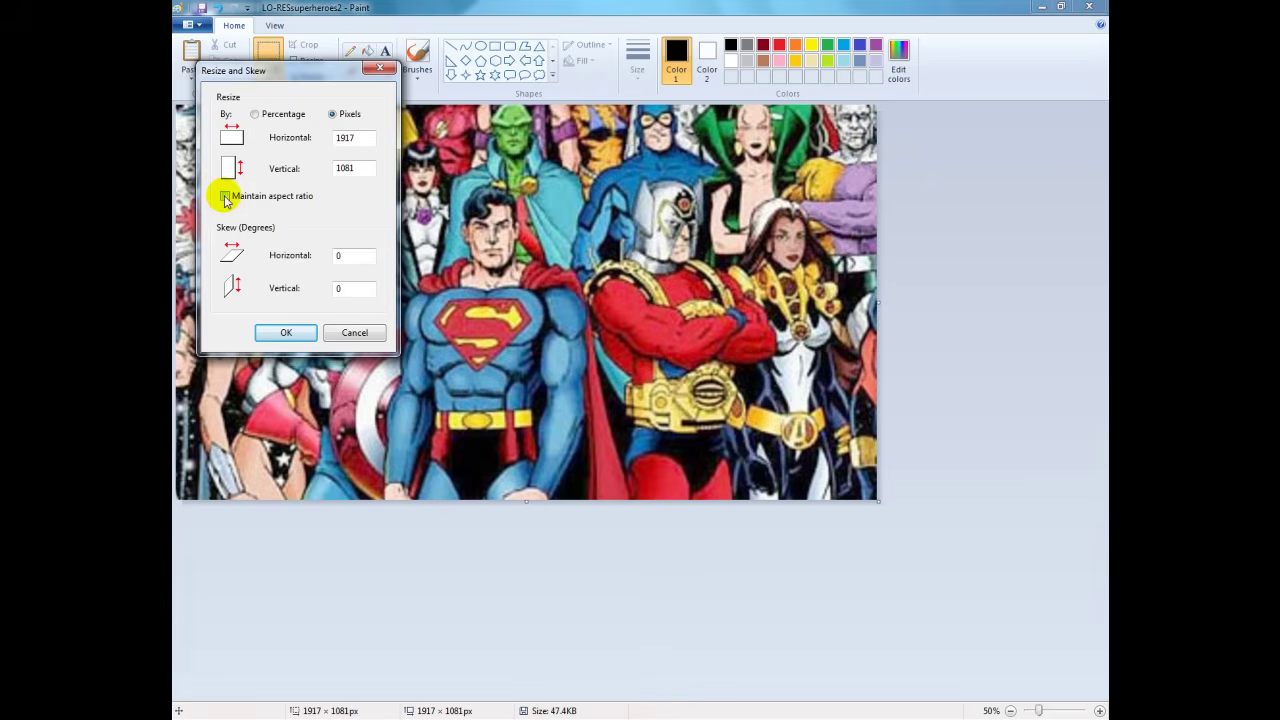
pyautogui.doubleClick(349, 140)
pyautogui.write('1')
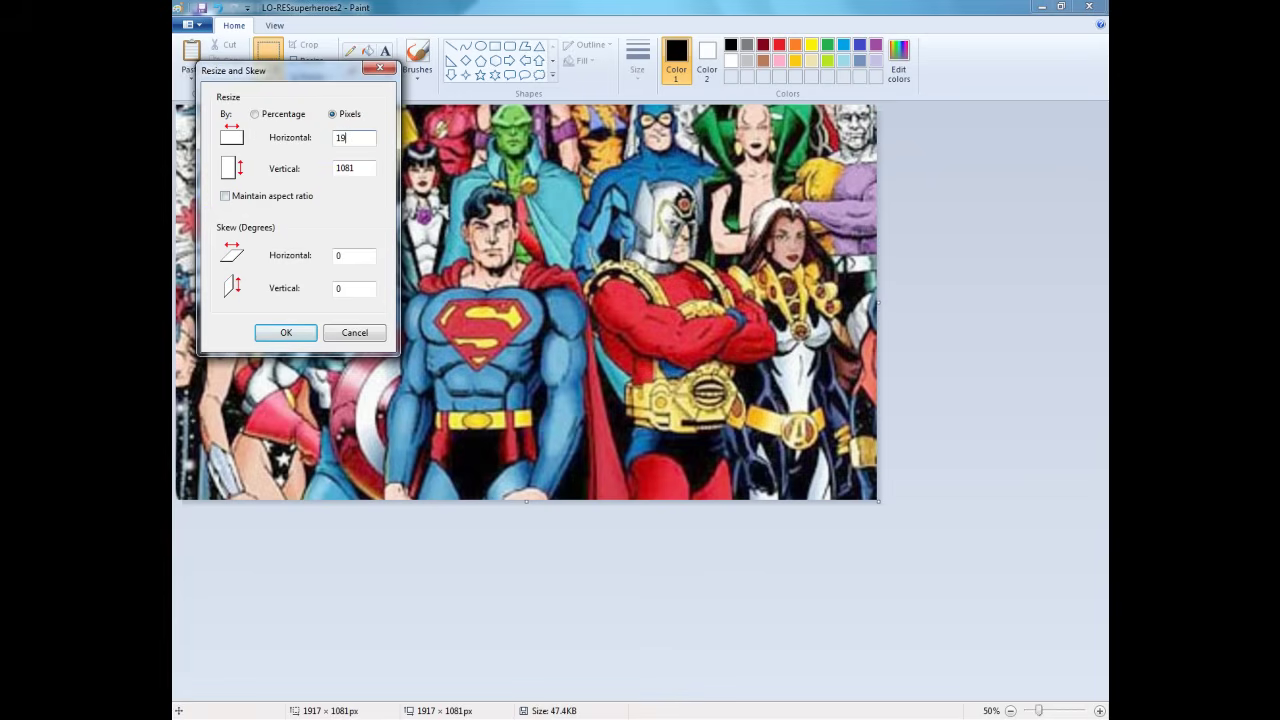
pyautogui.doubleClick(358, 169)
pyautogui.write('10')
pyautogui.press('Return')
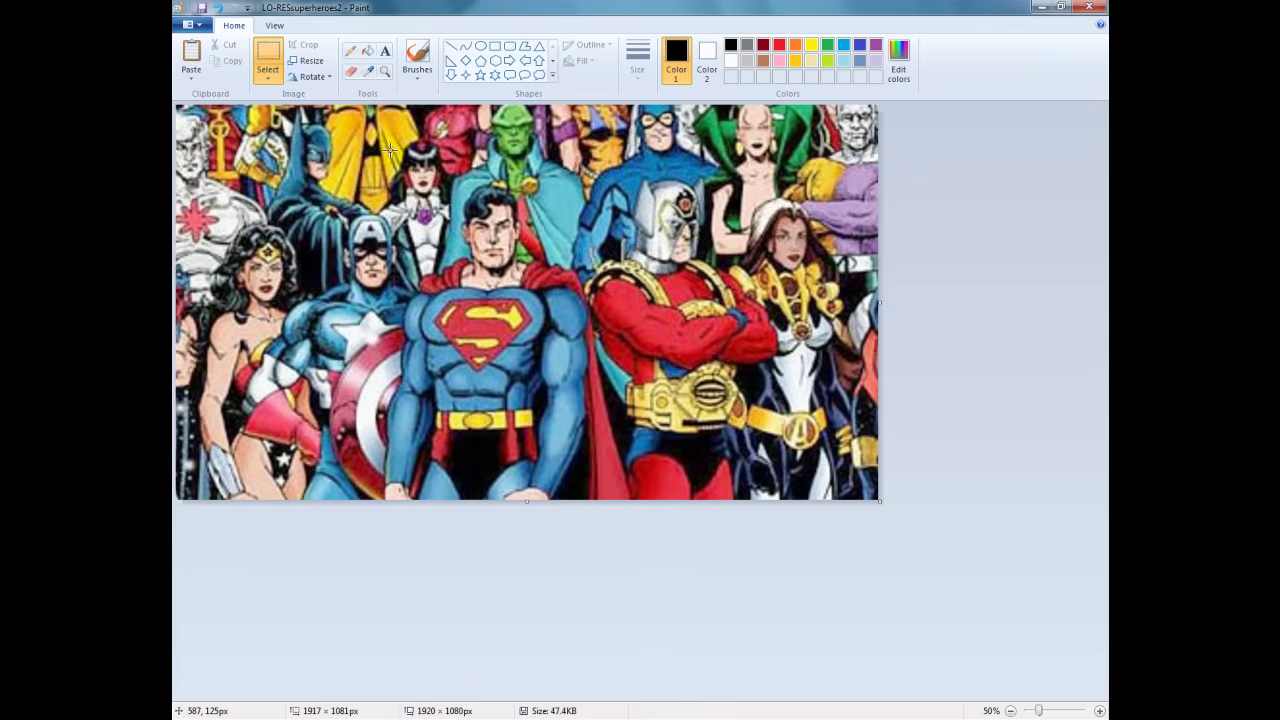
# - Save the picture as the JPEG LO-RESsuperheroes2-1920x1080 on the desktop
pyautogui.click(190, 25)
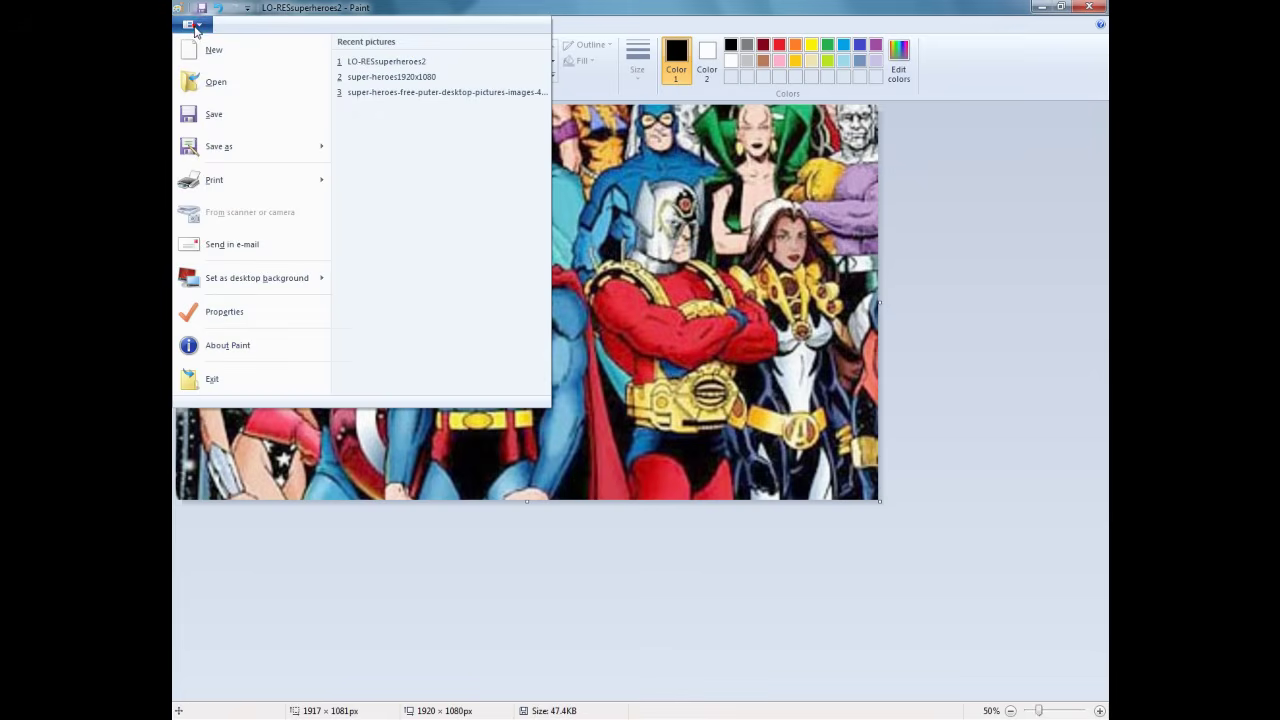
pyautogui.click(218, 146)
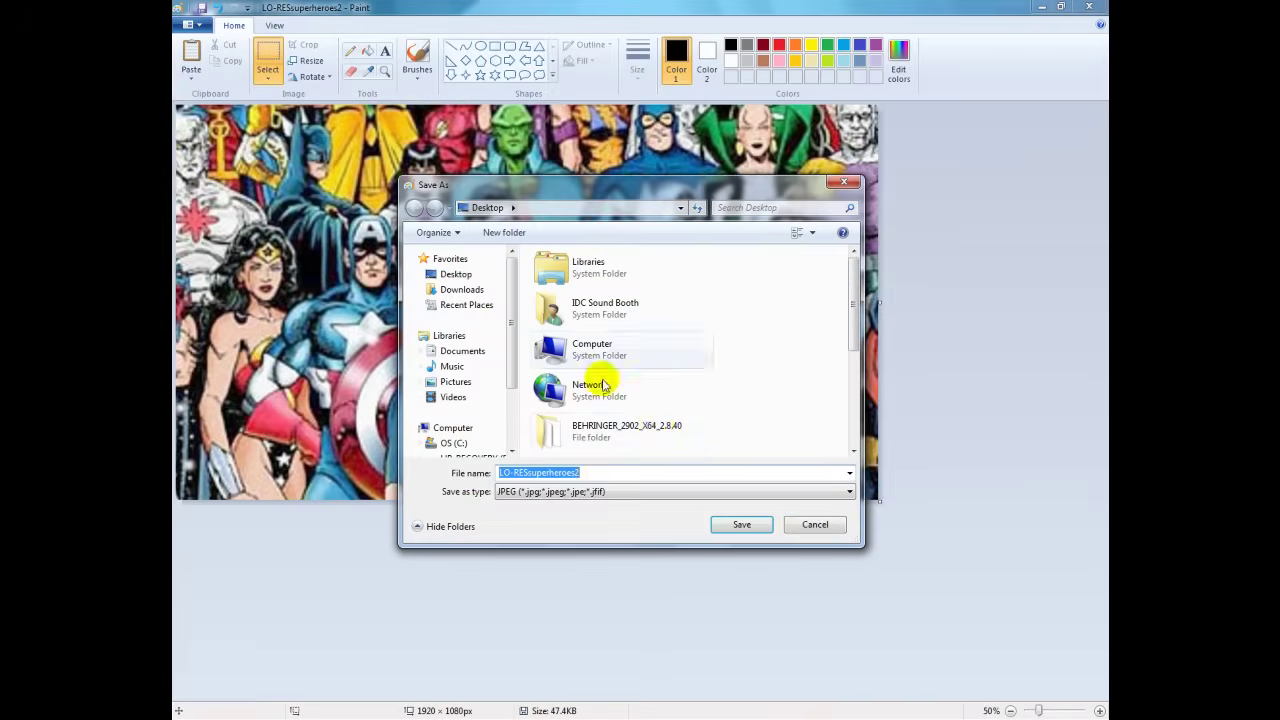
pyautogui.click(601, 473)
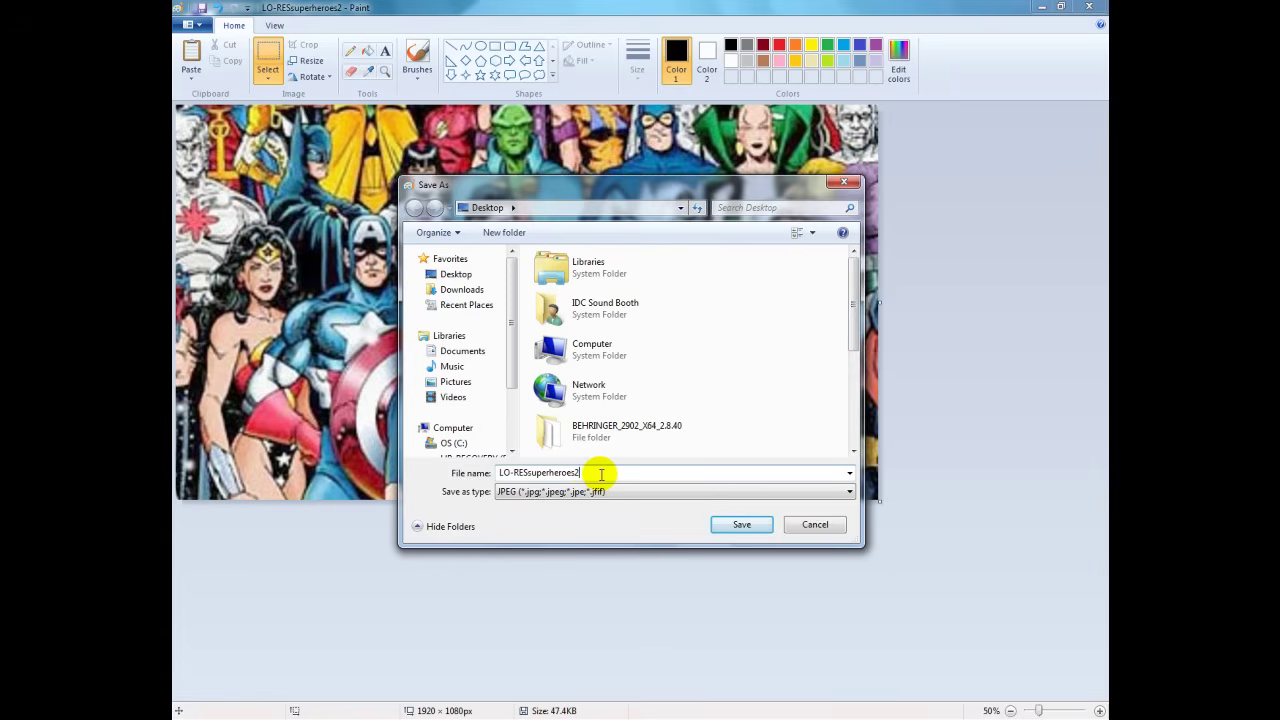
pyautogui.write('-1920x1080')
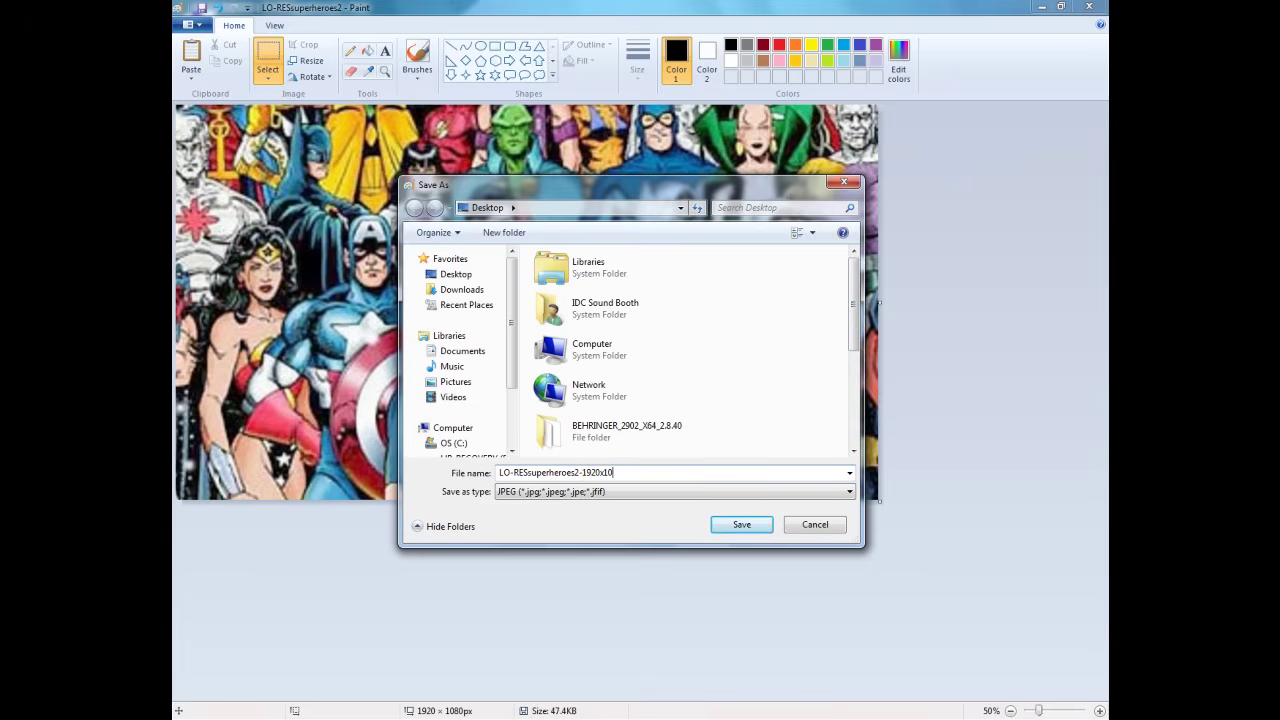
pyautogui.click(742, 524)
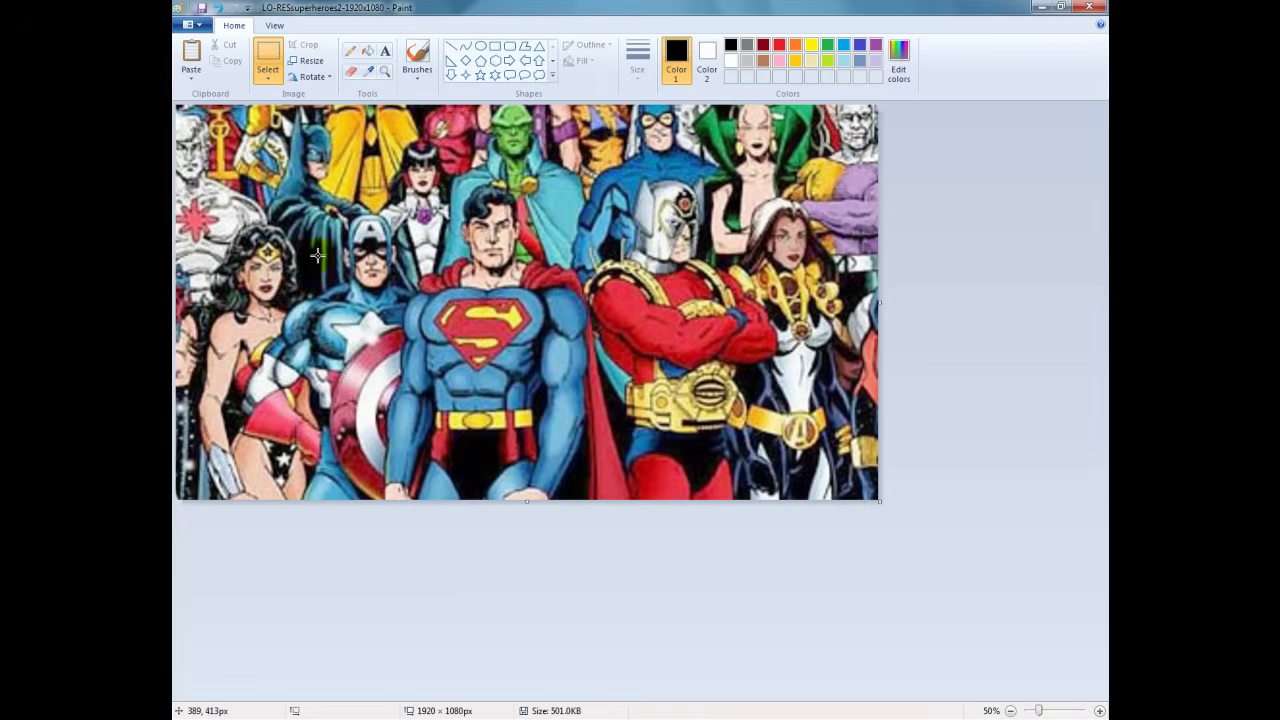